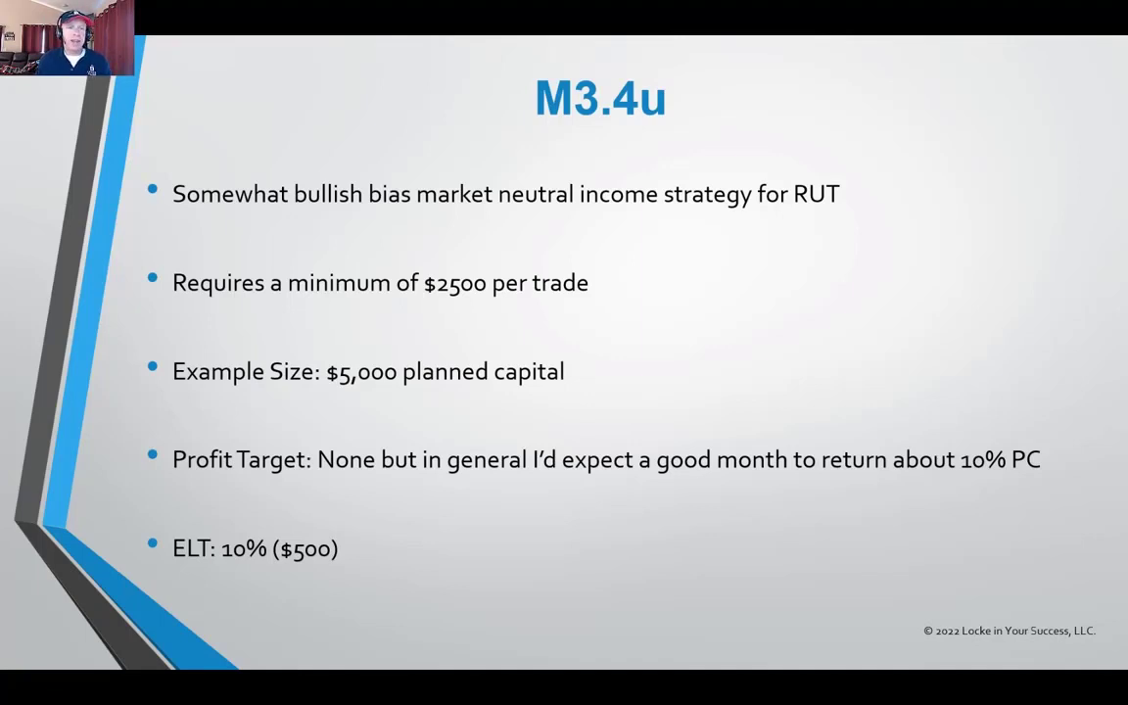
key("alt+Tab")
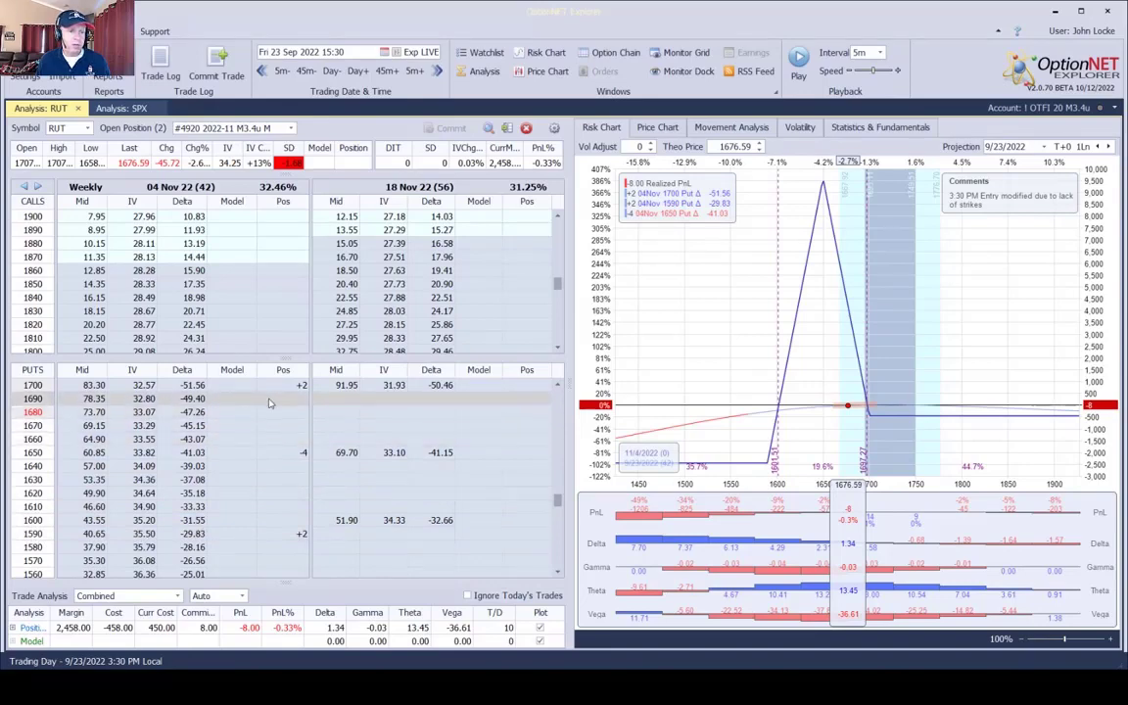
Step: Start entering a model quantity on the 1690 put in the 04 Nov 22 chain
left_click(235, 398)
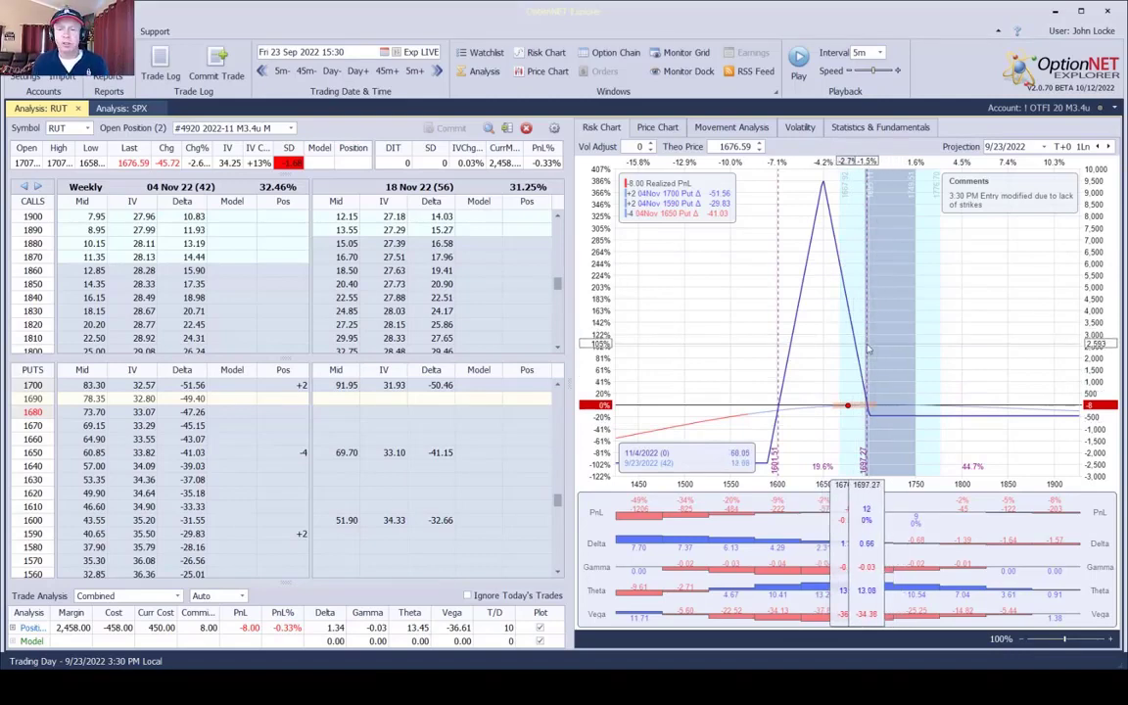
Step: Review the M3.4u position's 23 Sep 2022 risk chart, with vega −36.61 and $450 cost
mouse_move(848, 409)
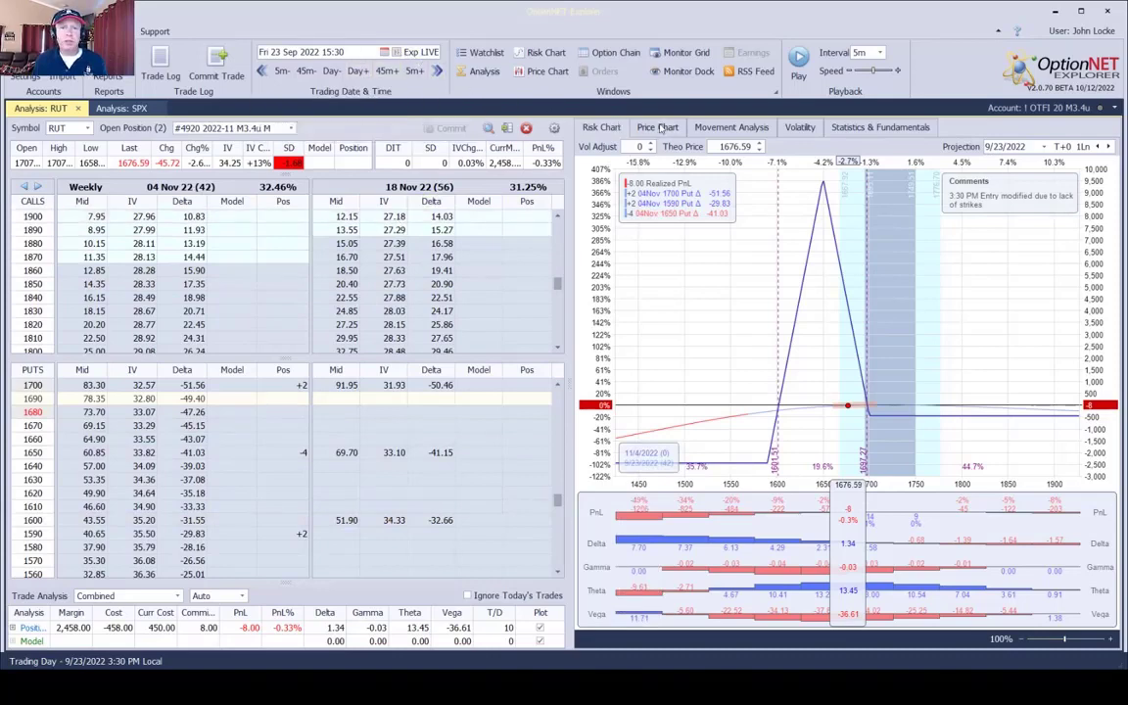
left_click(661, 128)
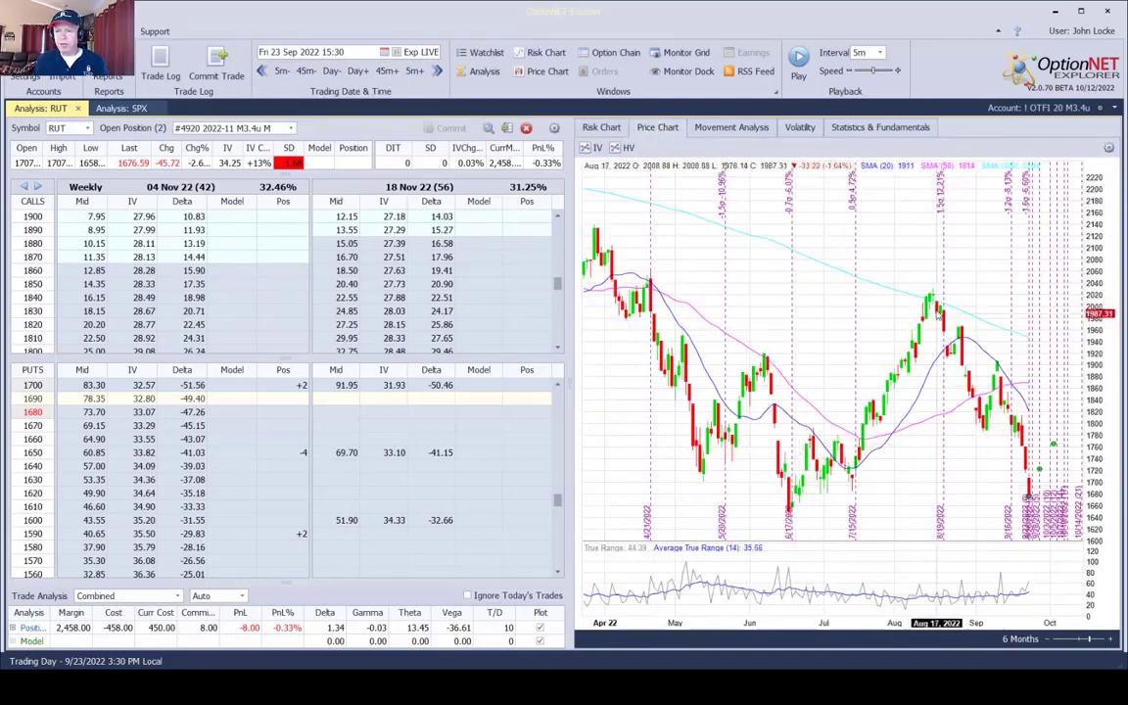
mouse_move(933, 299)
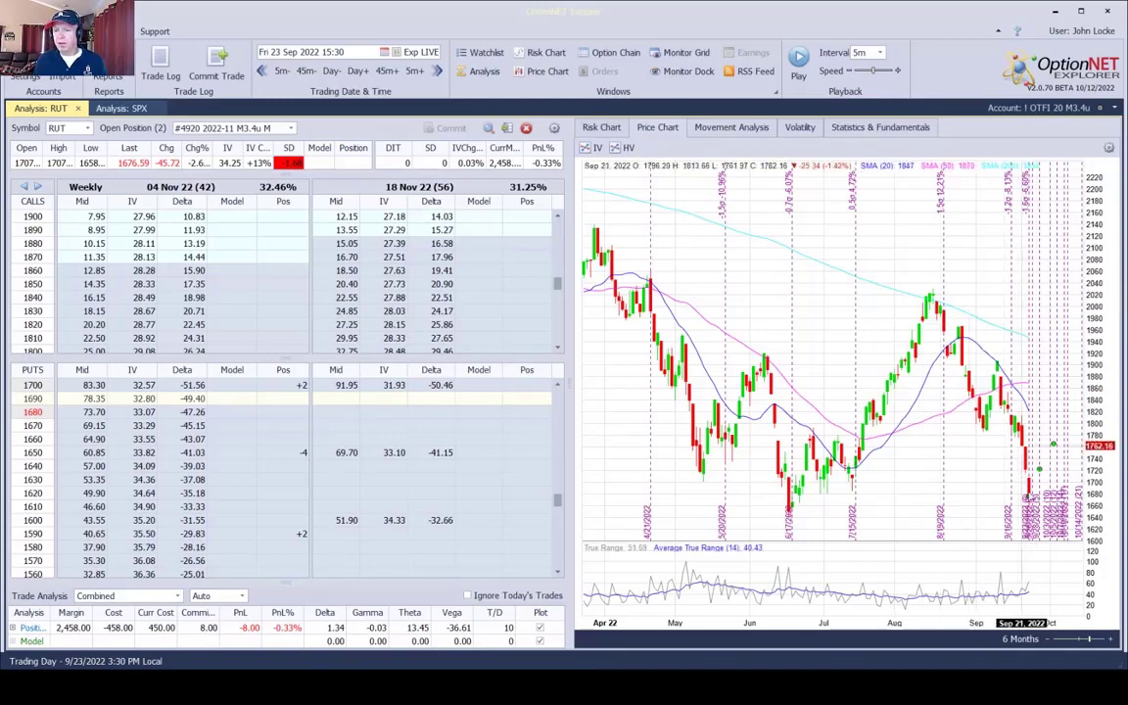
mouse_move(1030, 497)
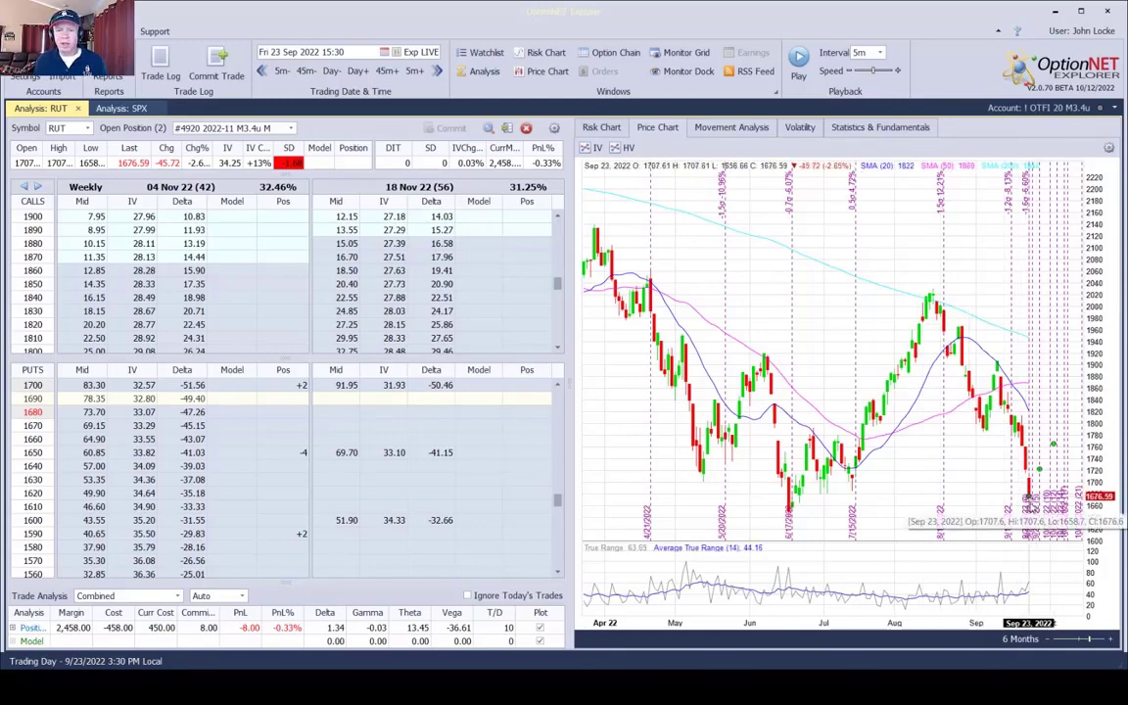
left_click(601, 127)
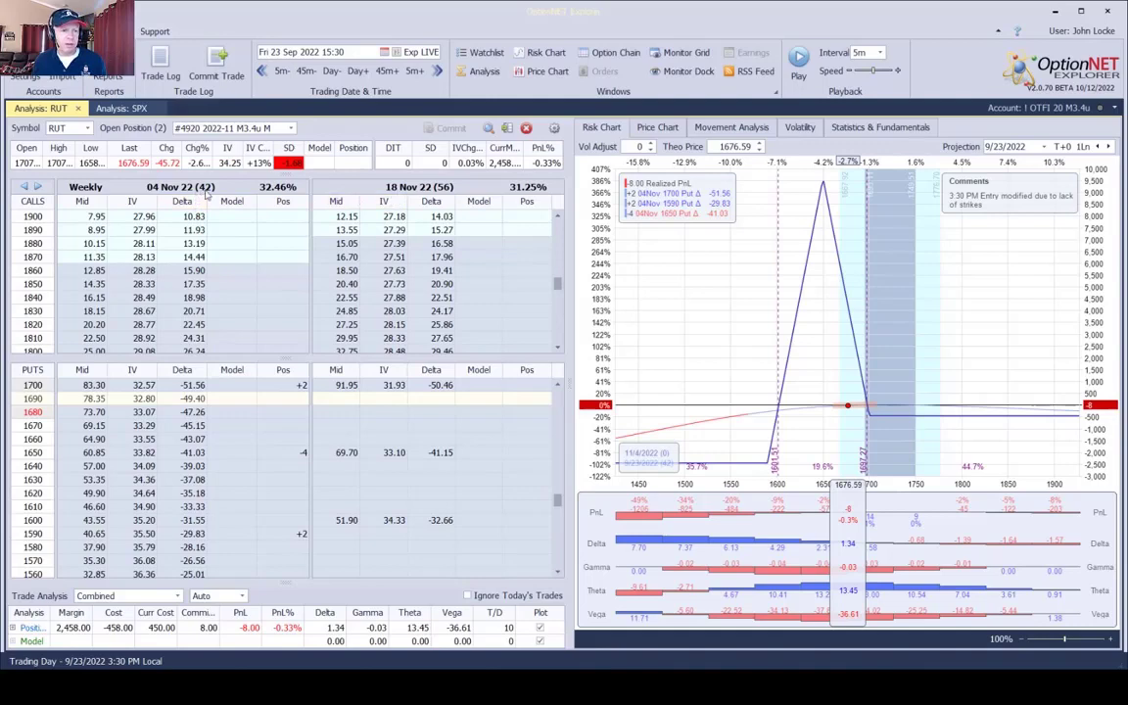
Step: Advance to the 28 Sep 2022 adjustment, excluding that day's roll, to show the original 04 Nov butterfly
left_click(438, 72)
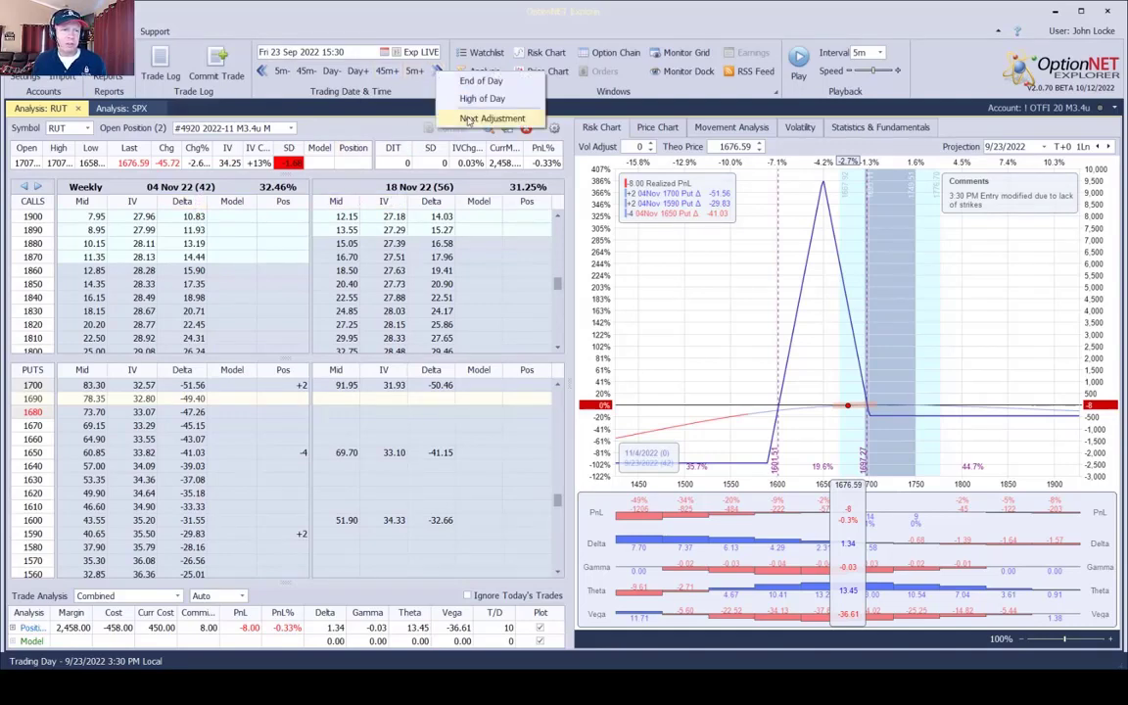
left_click(468, 119)
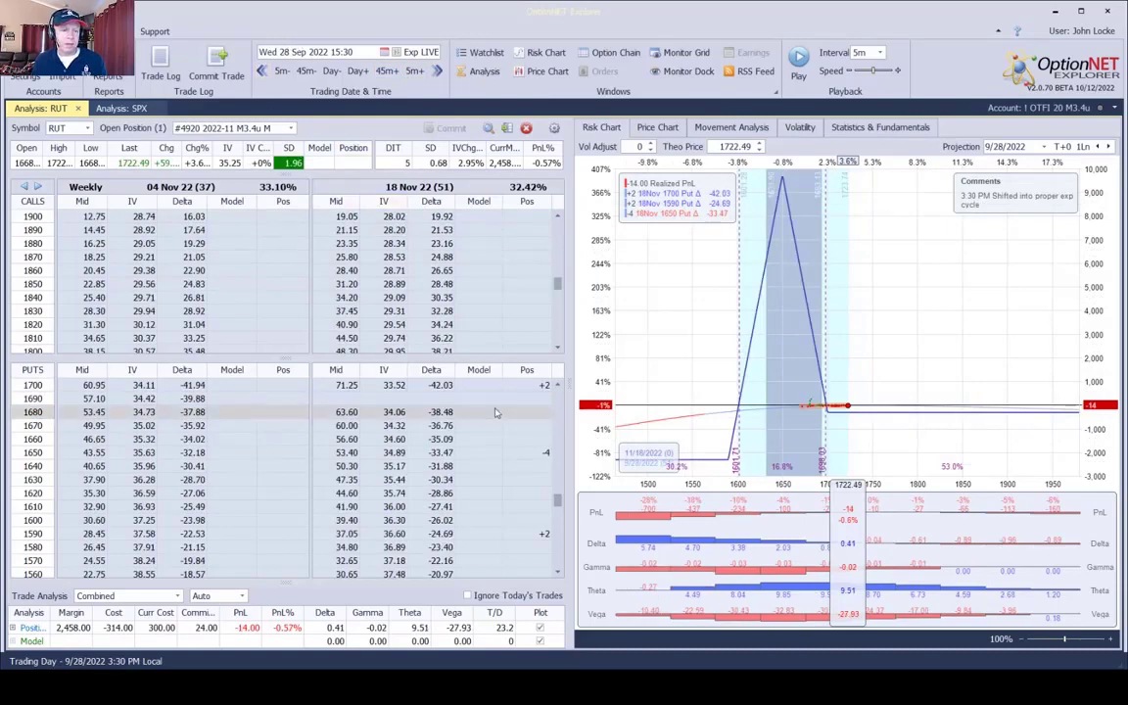
left_click(489, 130)
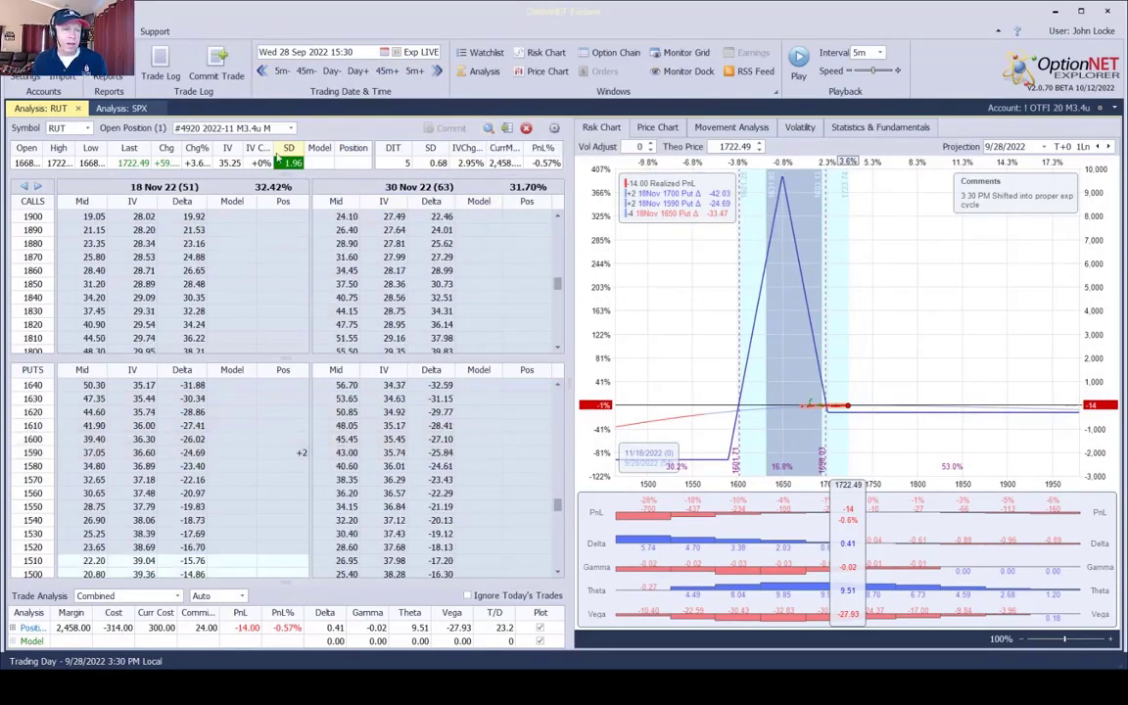
left_click(468, 596)
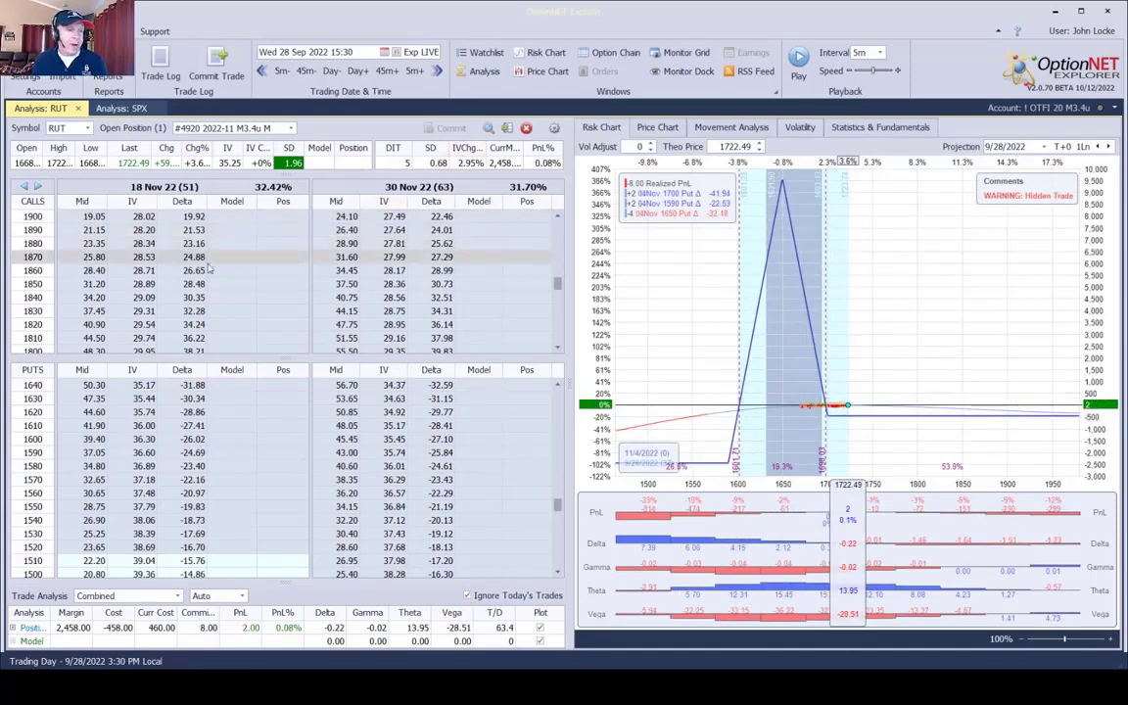
left_click(23, 187)
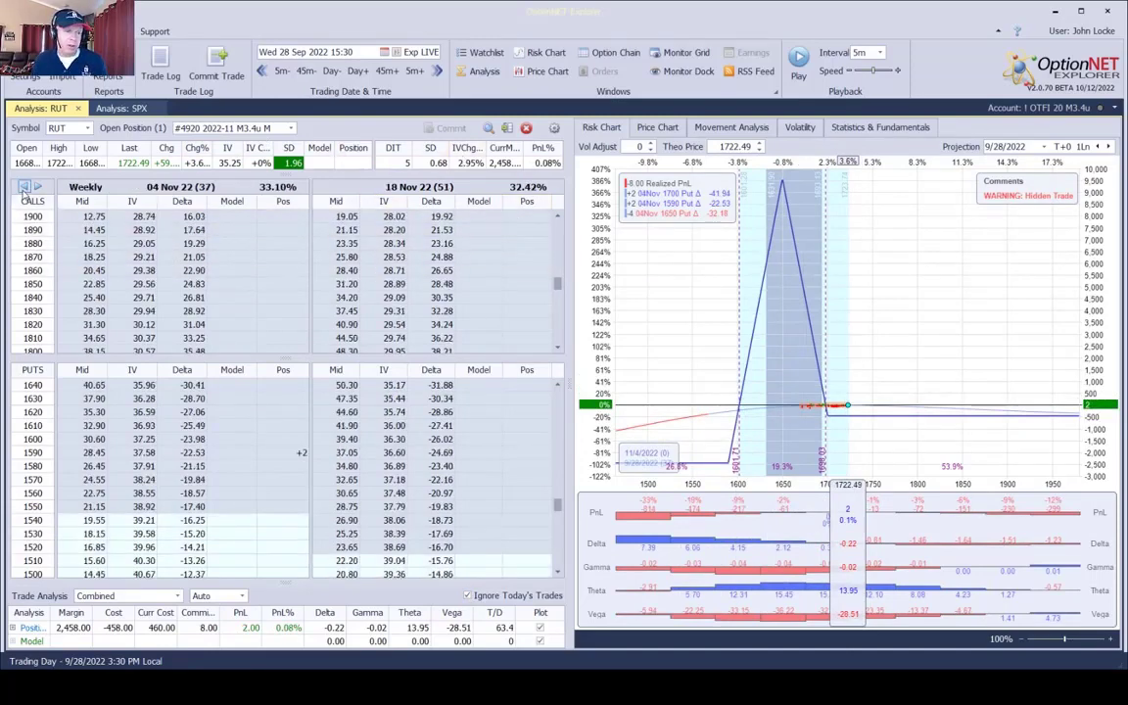
scroll(238, 499, "up", 2)
scroll(238, 507, "up", 1)
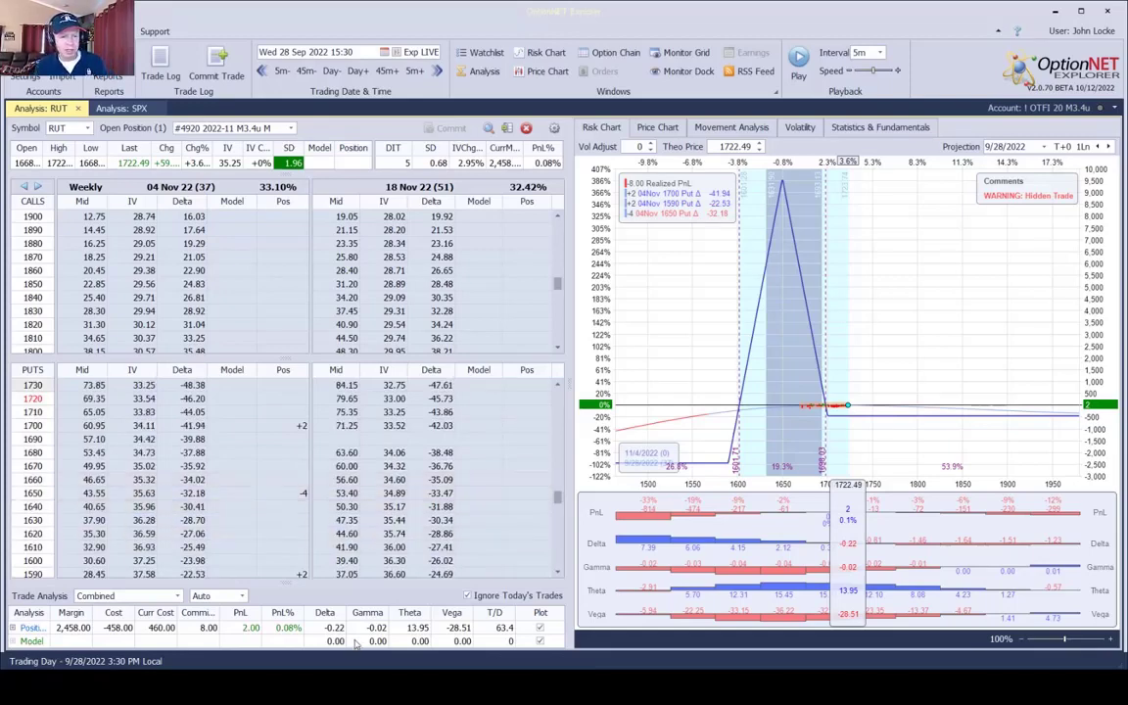
left_click(235, 429)
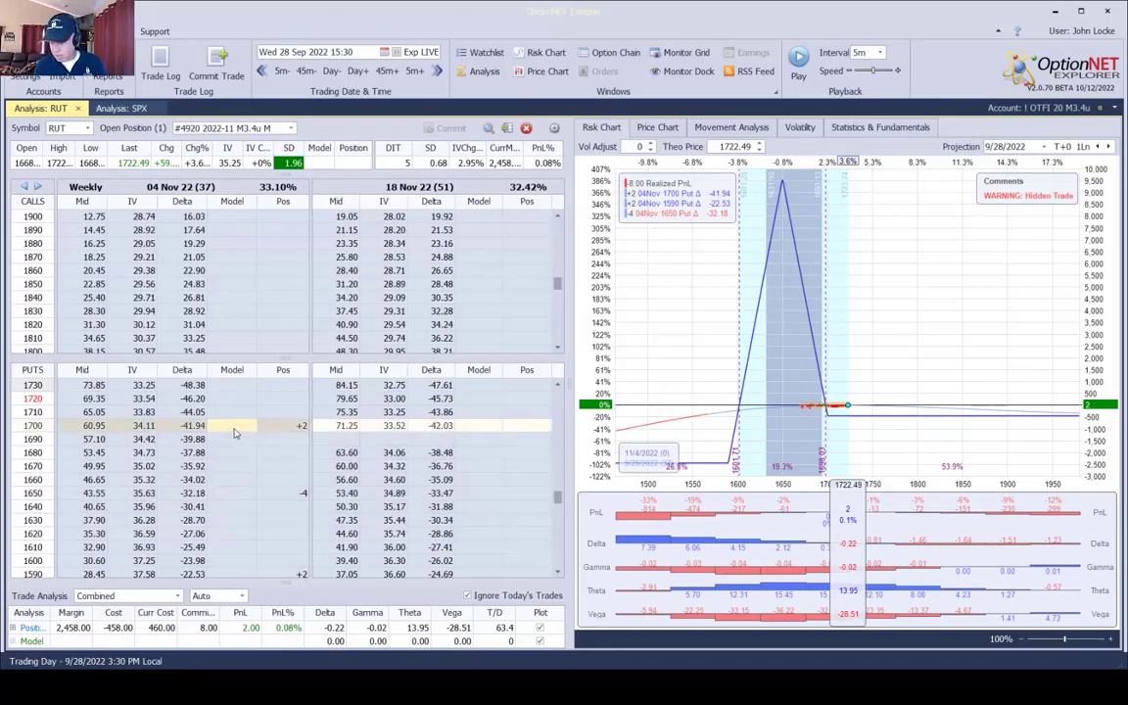
type("-1")
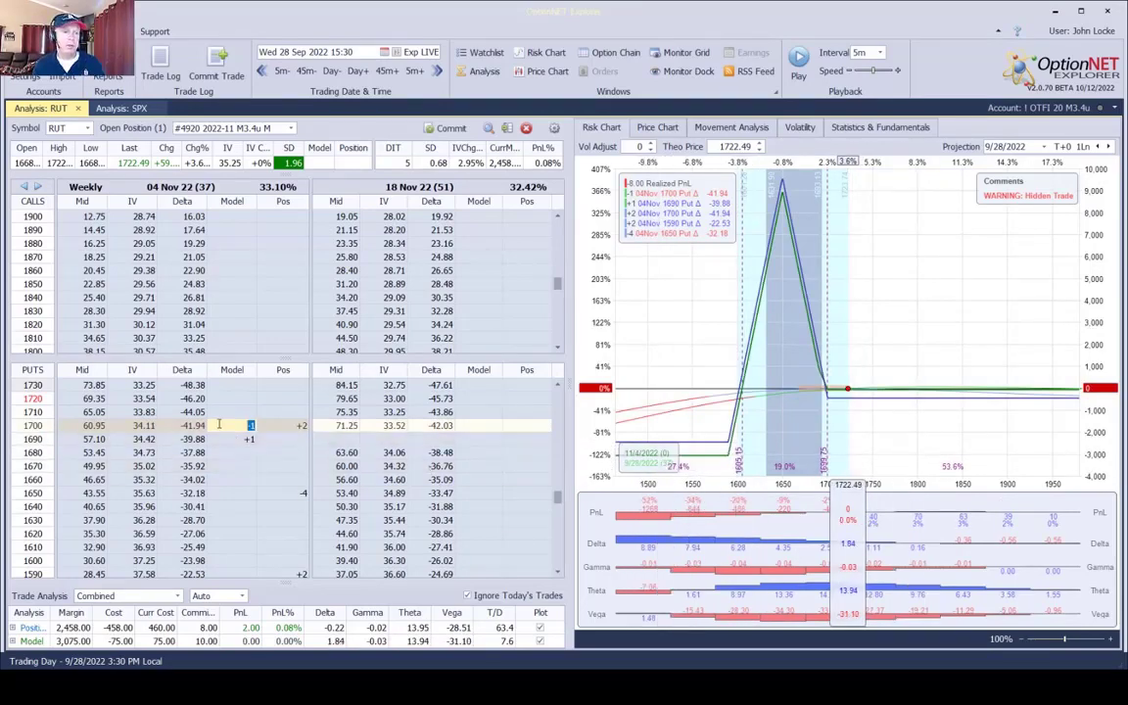
key("BackSpace")
key("Return")
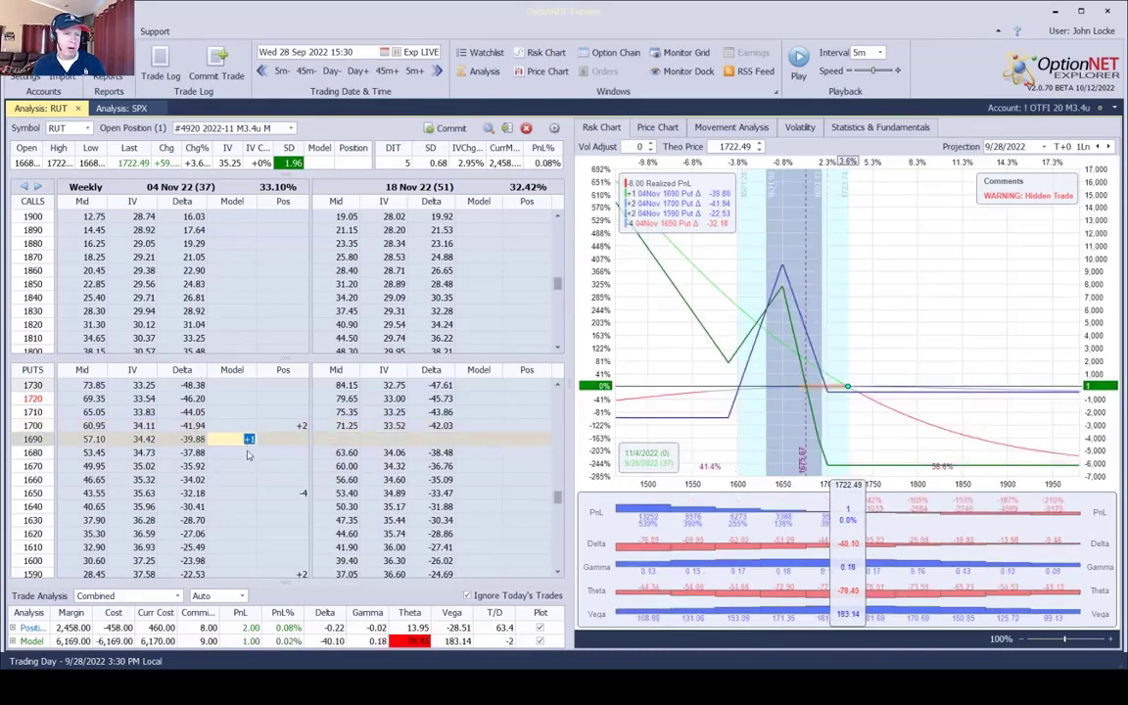
left_click(235, 439)
key("Delete")
left_click(240, 427)
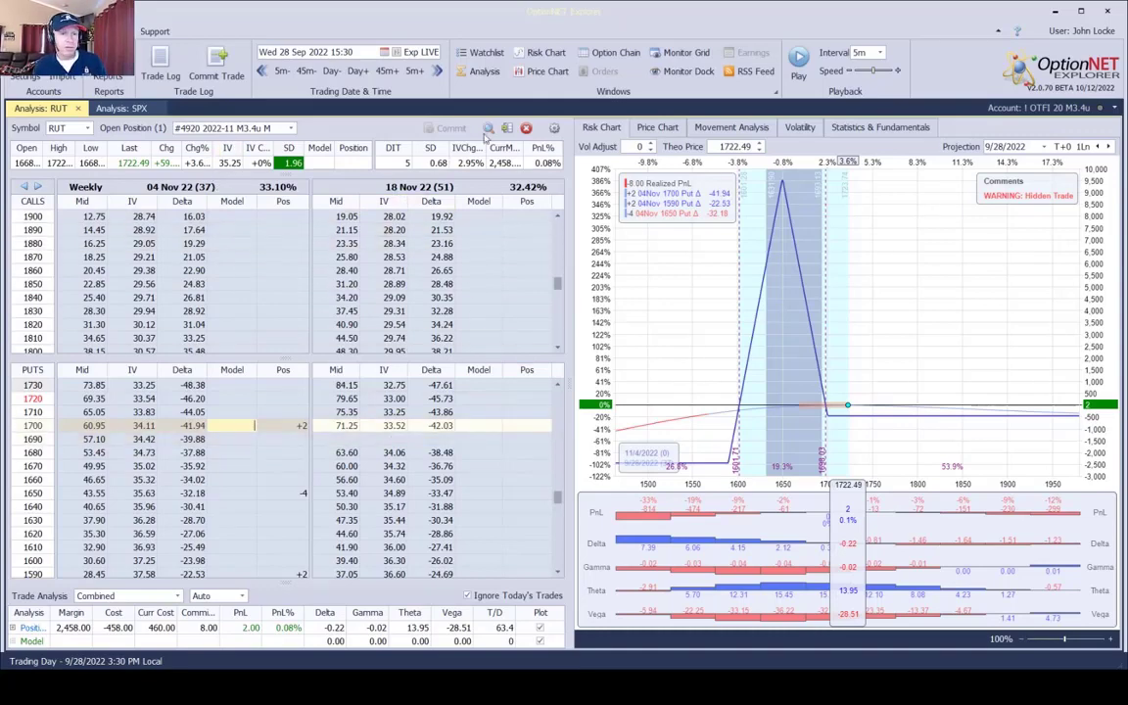
Step: Check the RUT price chart, keep today's trades excluded, and begin editing the 1700 put quantity
left_click(657, 127)
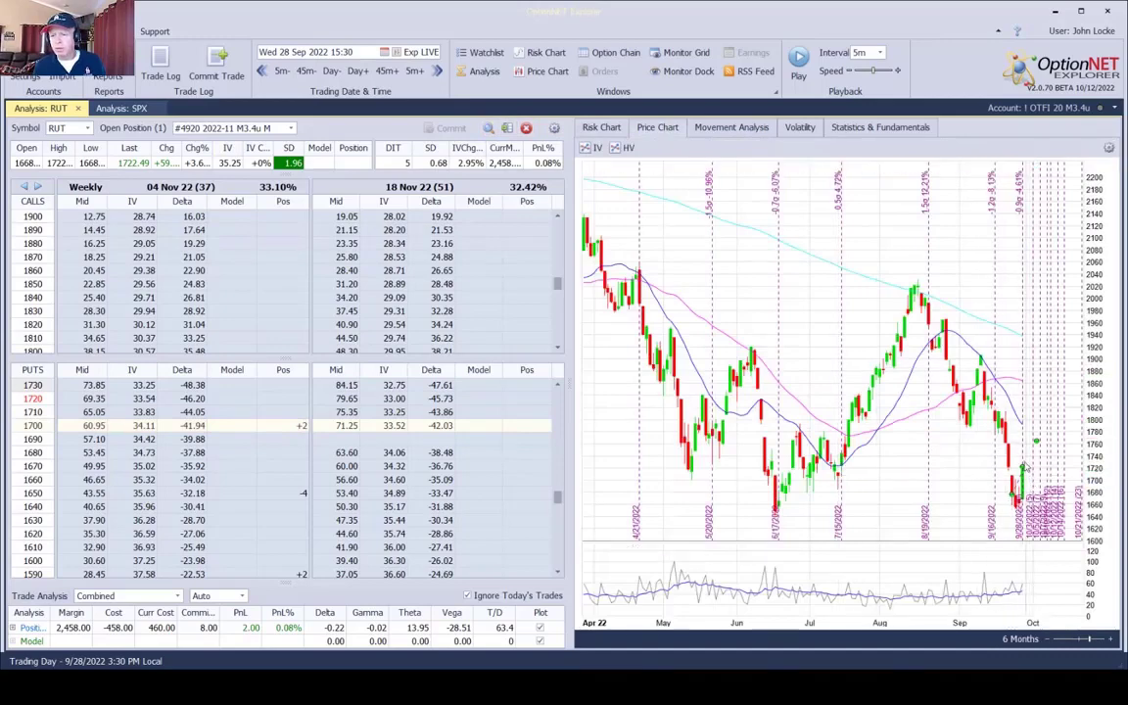
left_click(601, 127)
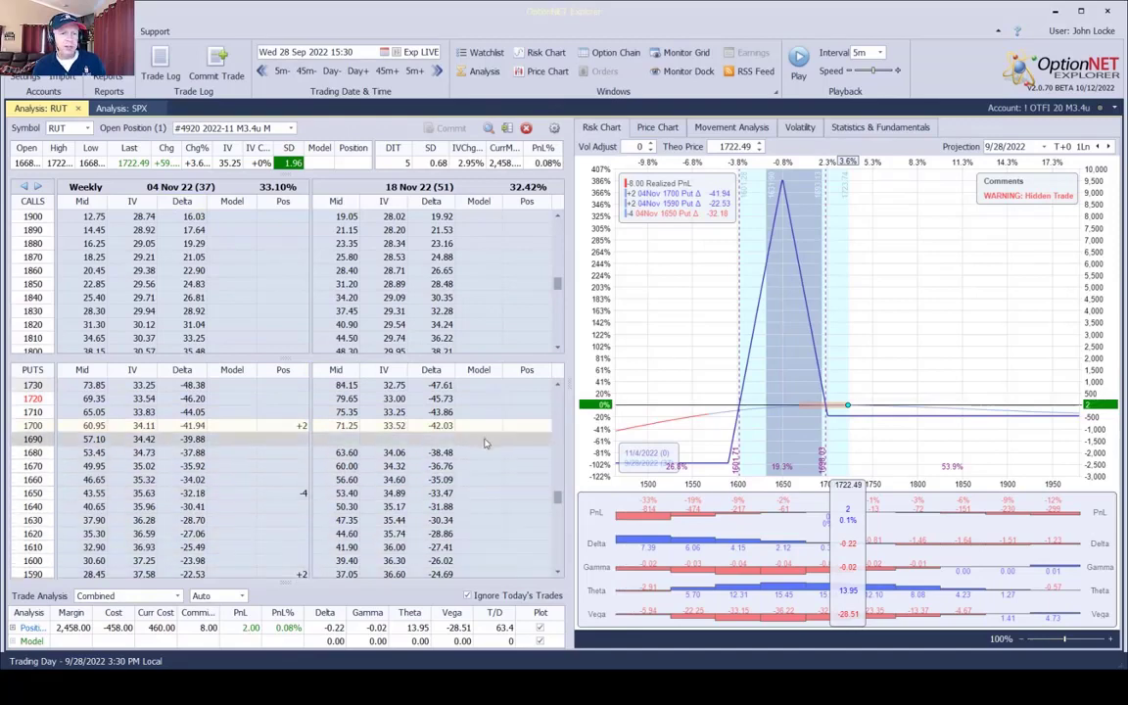
scroll(478, 492, "up", 7)
left_click(466, 596)
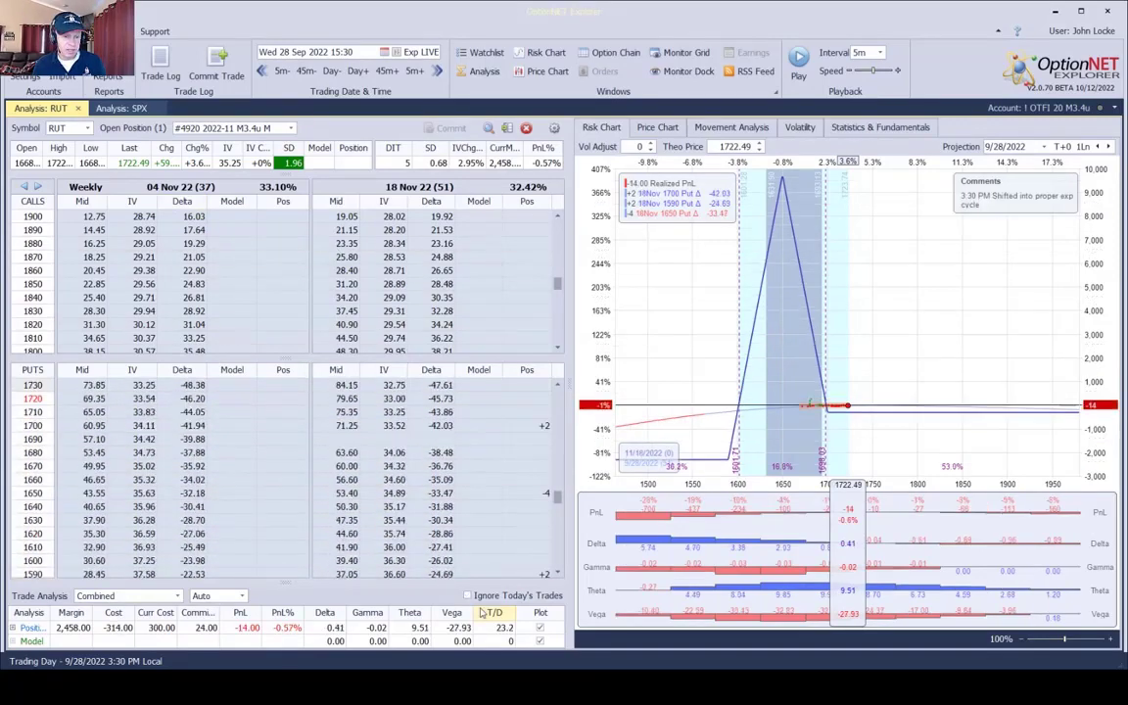
left_click(468, 597)
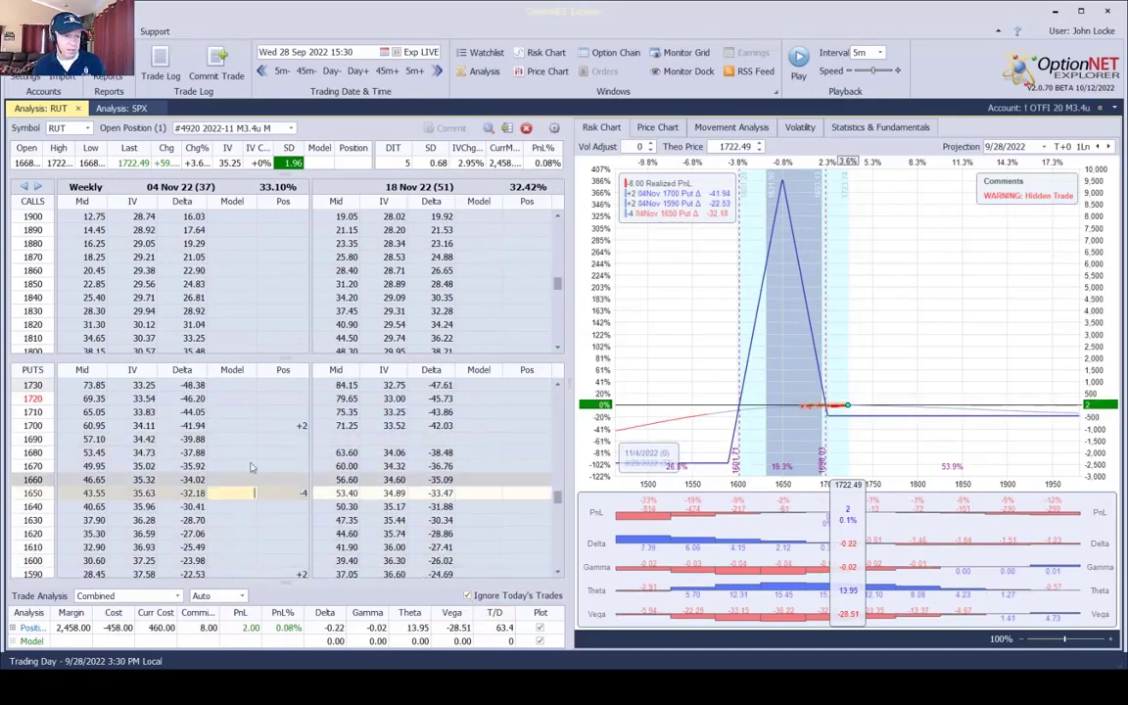
scroll(252, 568, "down", 1)
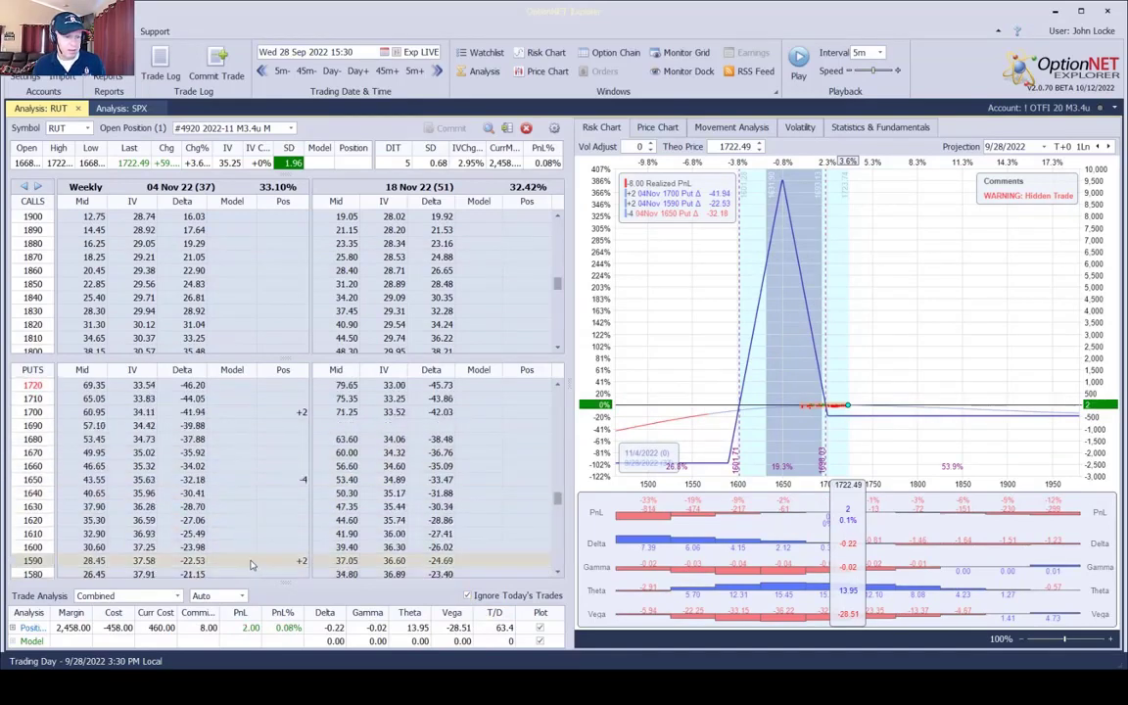
left_click(238, 415)
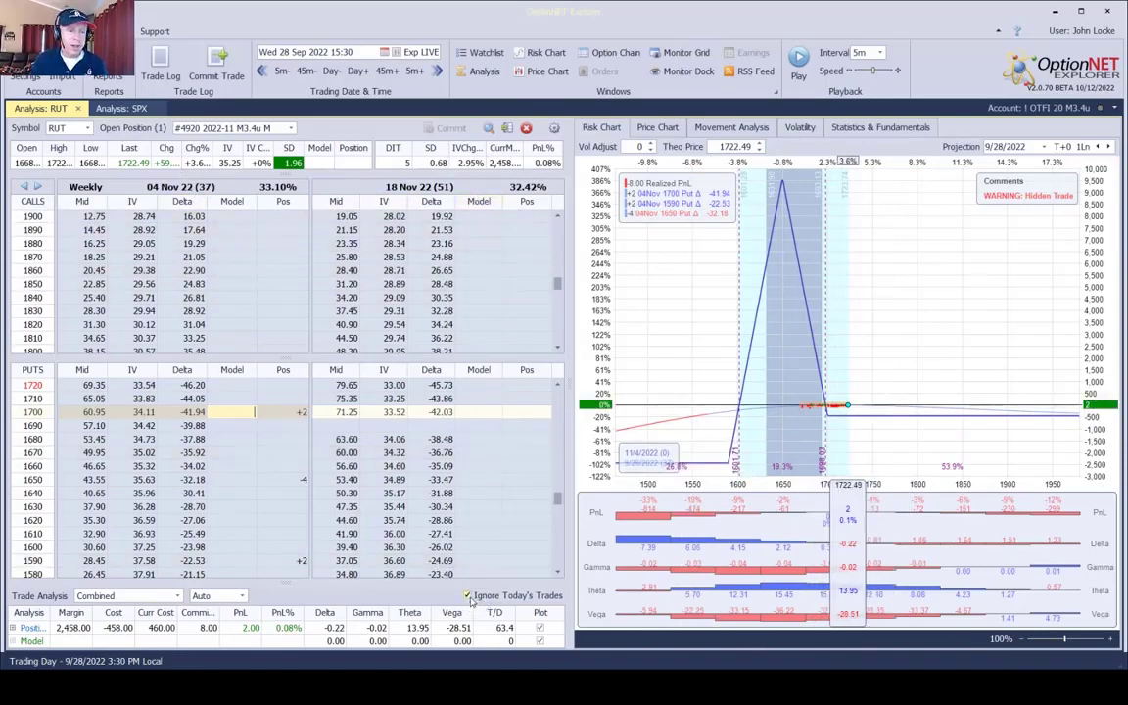
Step: Leave the 1700 put unmodelled and include 28 Sep trades, showing the 18 Nov roll at −$14
scroll(302, 479, "down", 4)
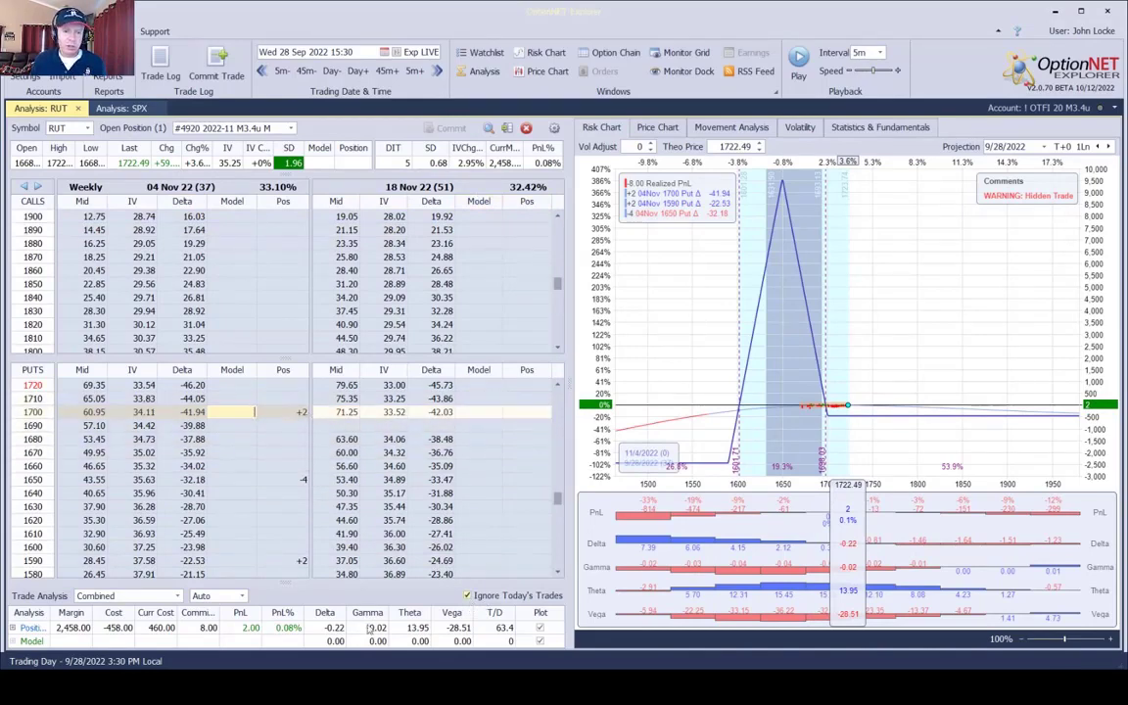
left_click(277, 416)
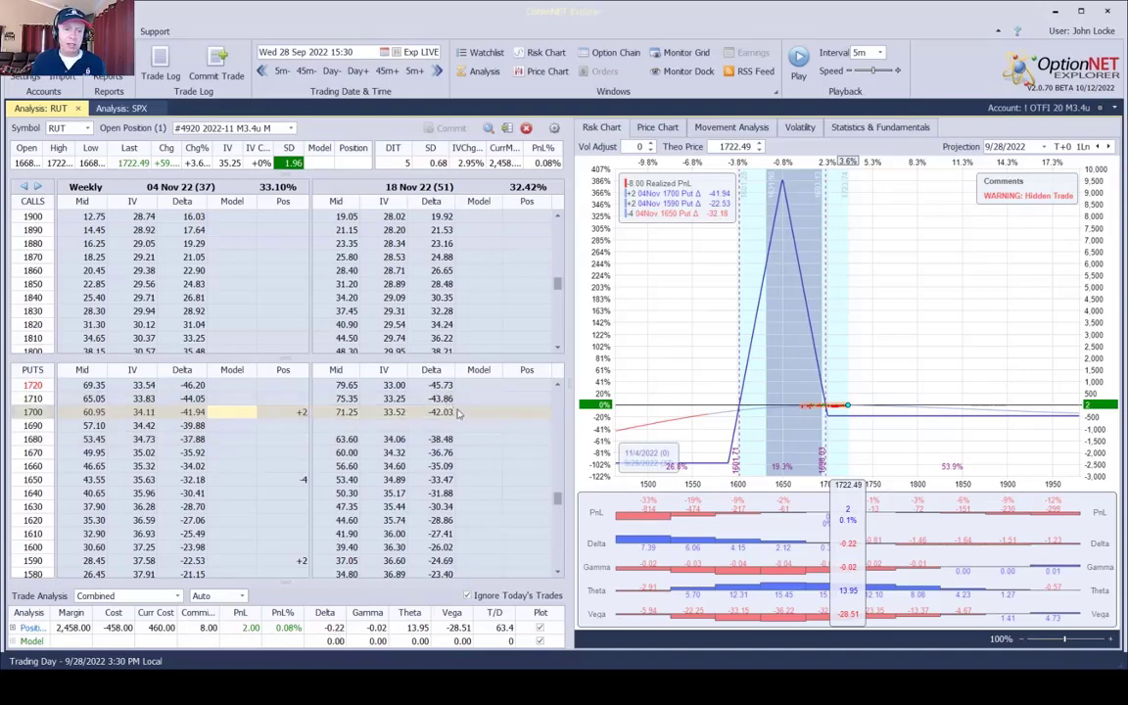
left_click(467, 596)
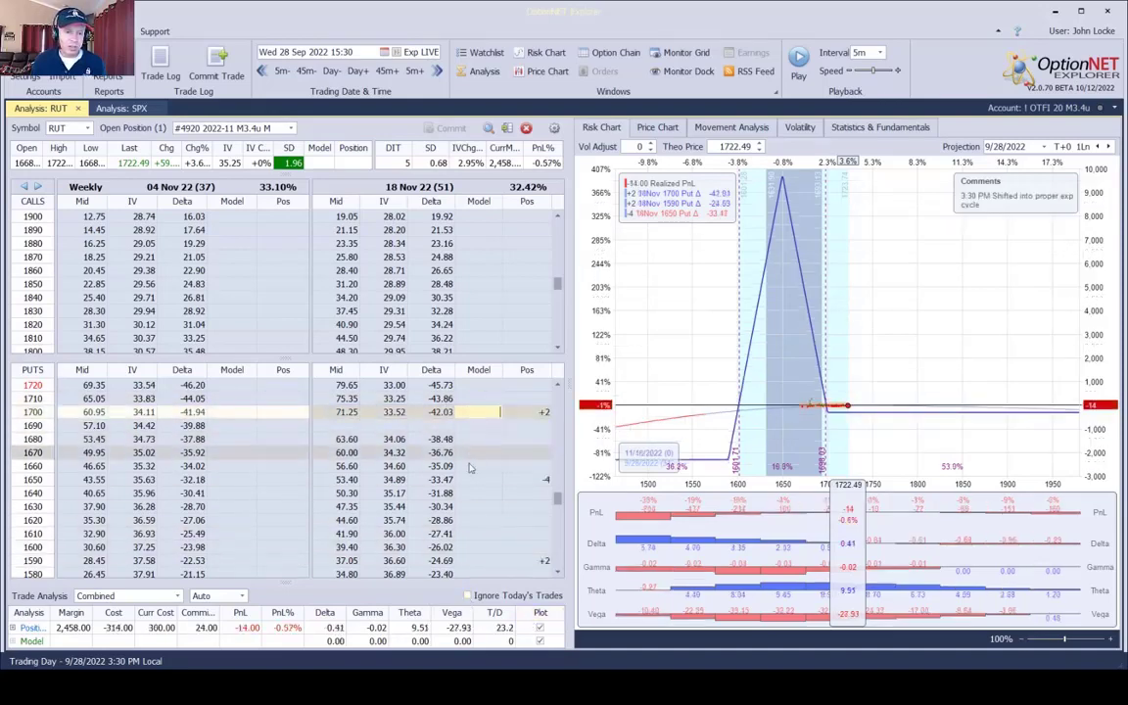
left_click(460, 561)
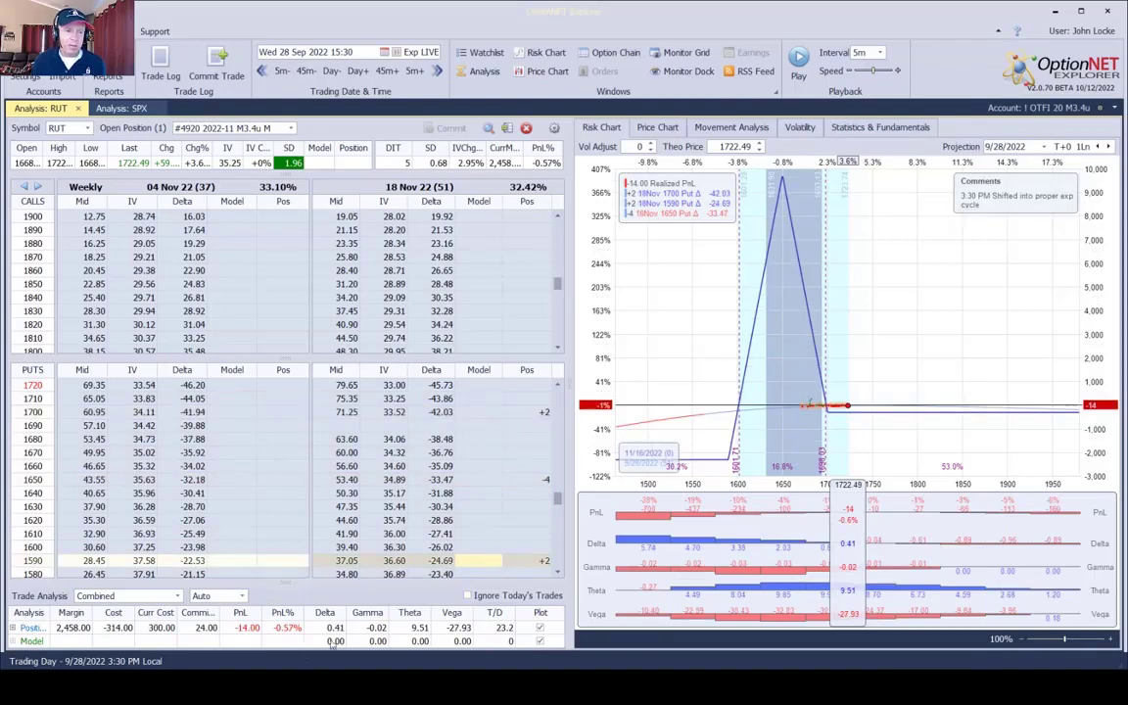
key("Escape")
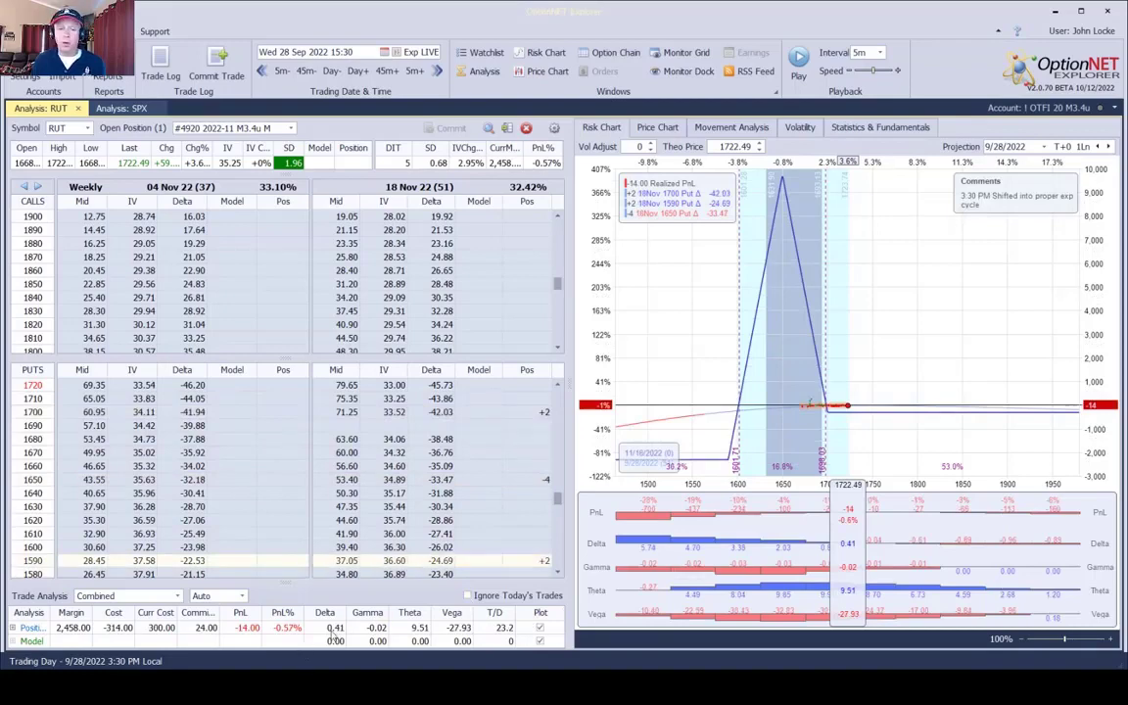
Step: Jump to the 4 Oct 2022 adjustment and show the 18 Nov puts including the added 1690 put, P&L $54
left_click(438, 71)
left_click(479, 116)
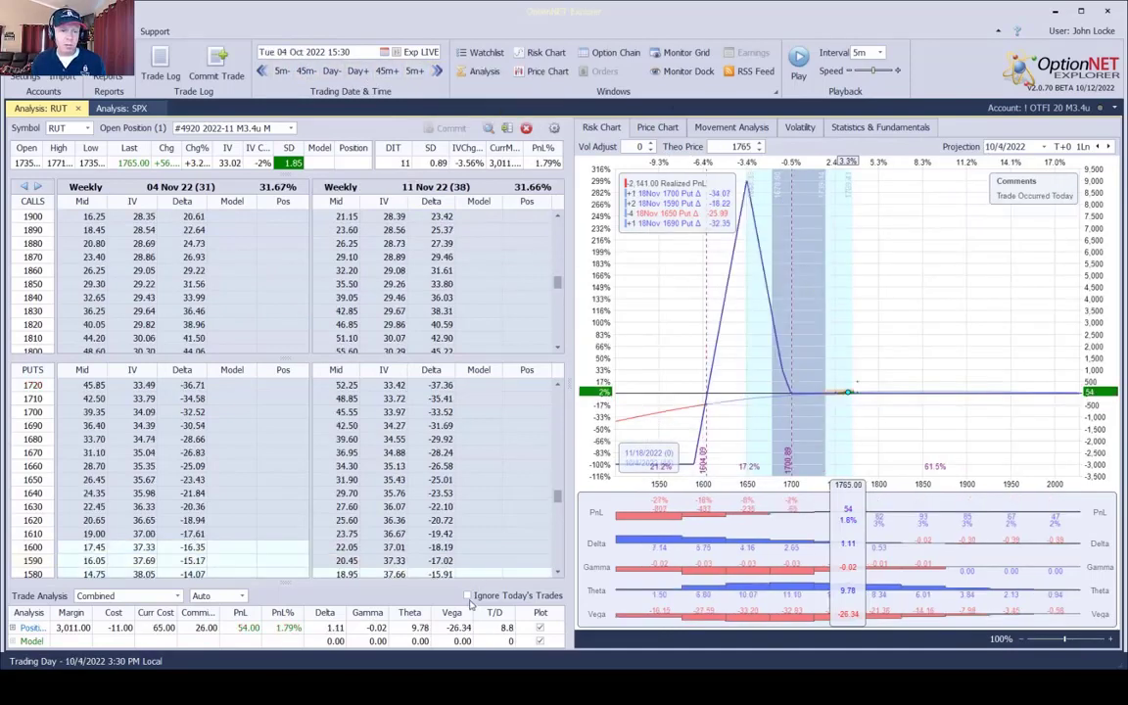
left_click(468, 596)
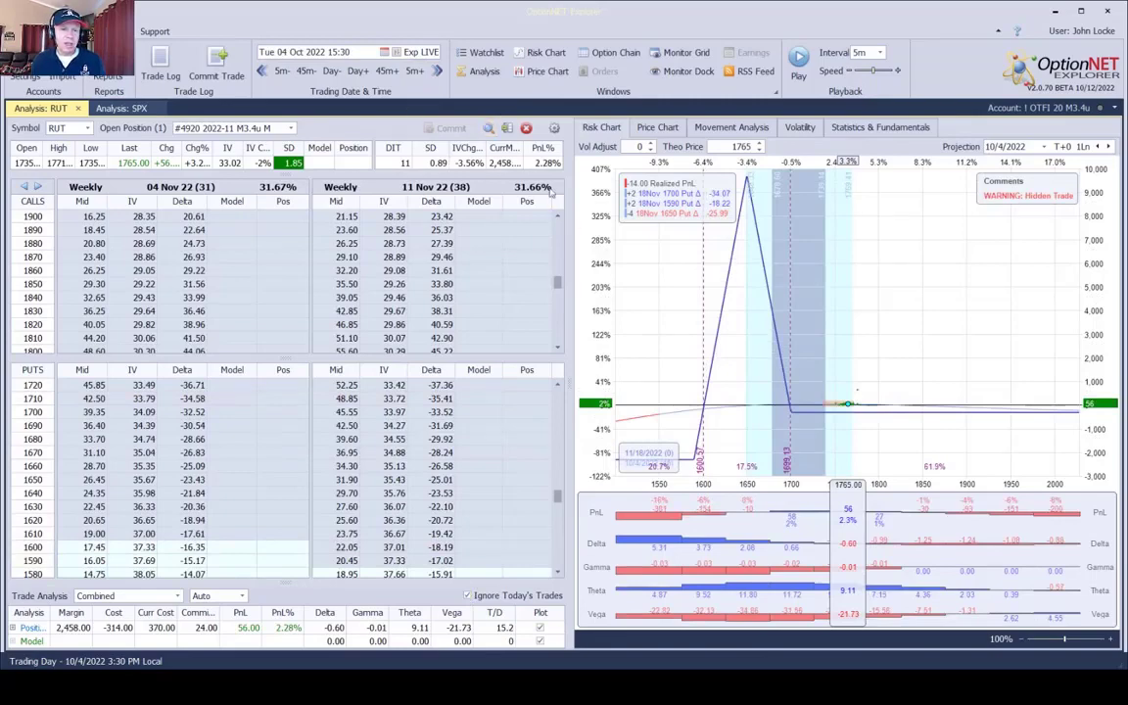
left_click(488, 128)
left_click(657, 127)
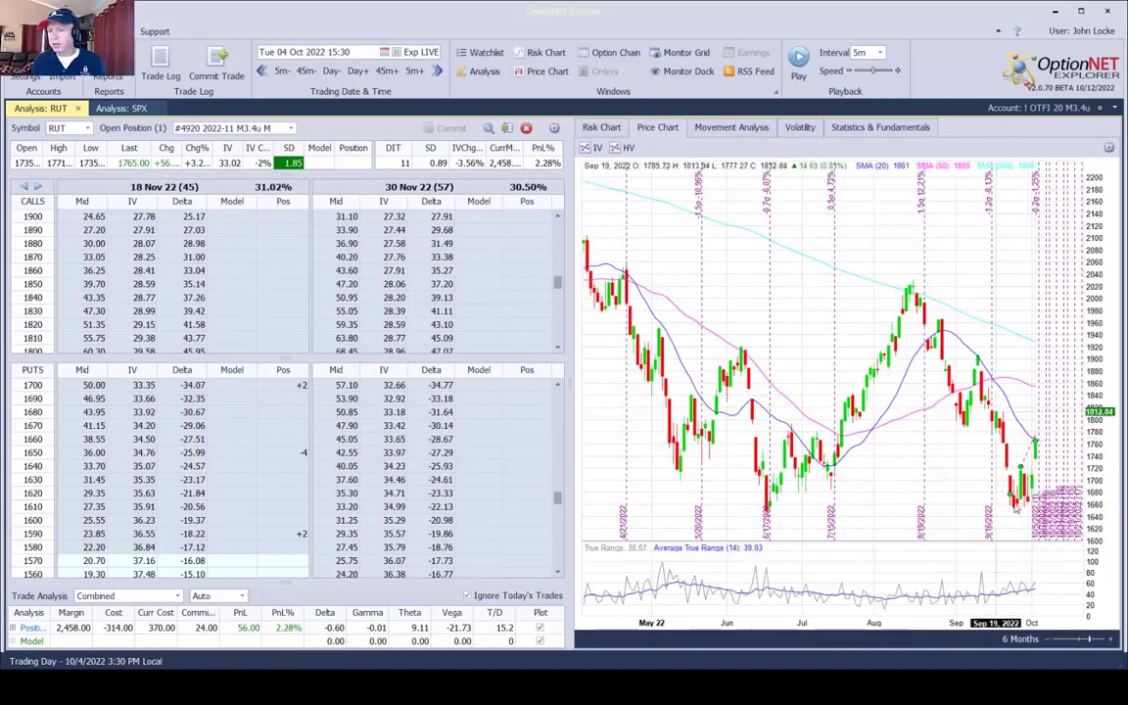
left_click(592, 128)
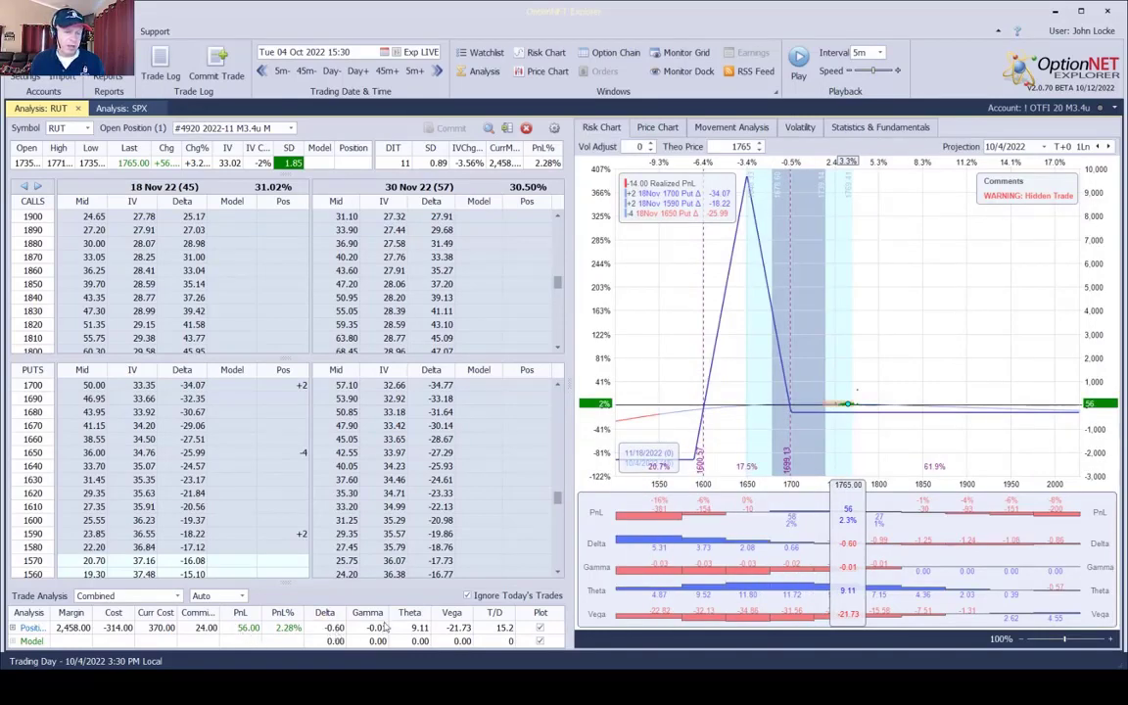
left_click(468, 596)
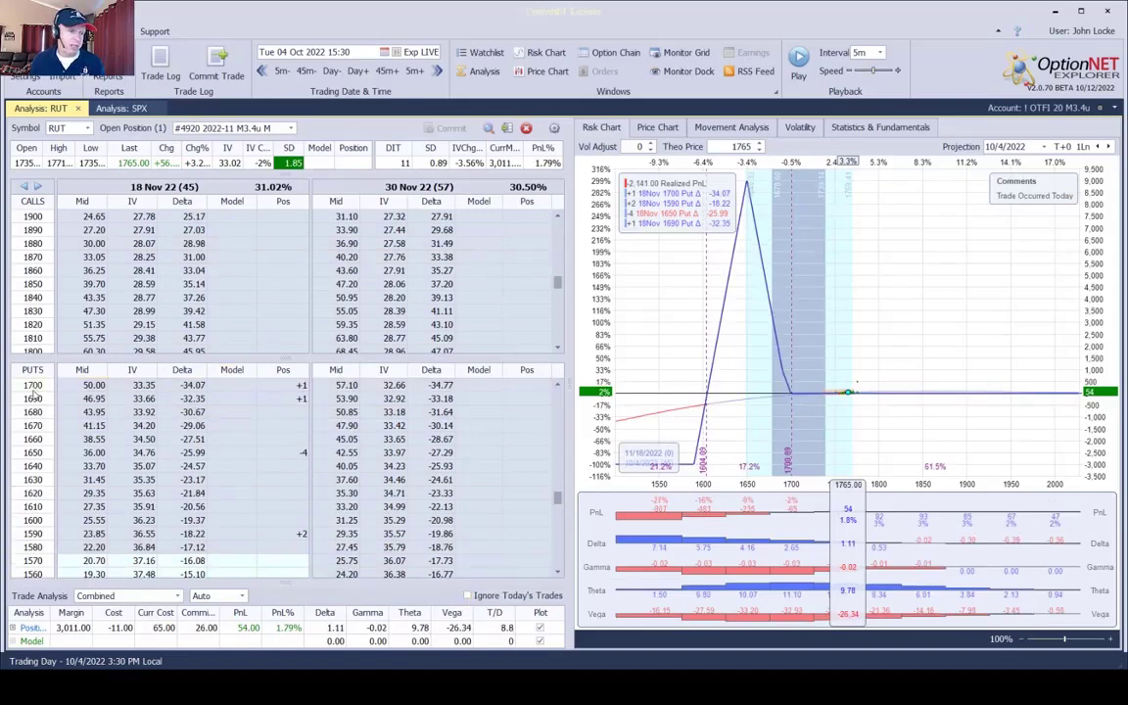
left_click(231, 387)
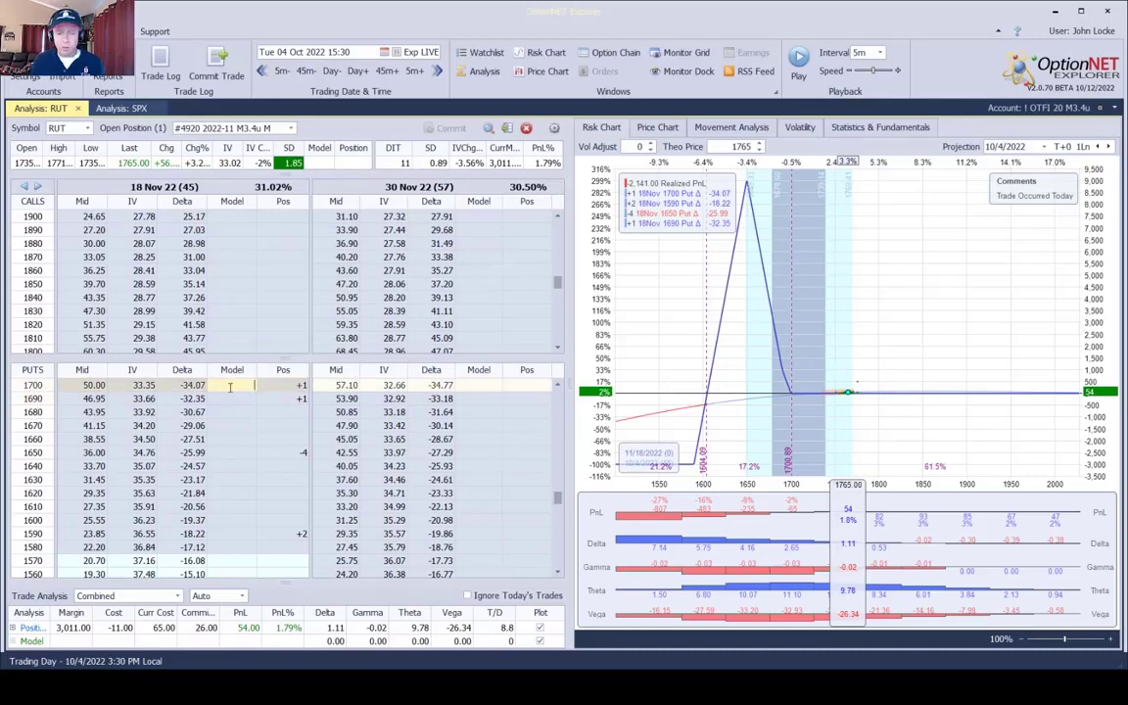
type("-1")
key("Return")
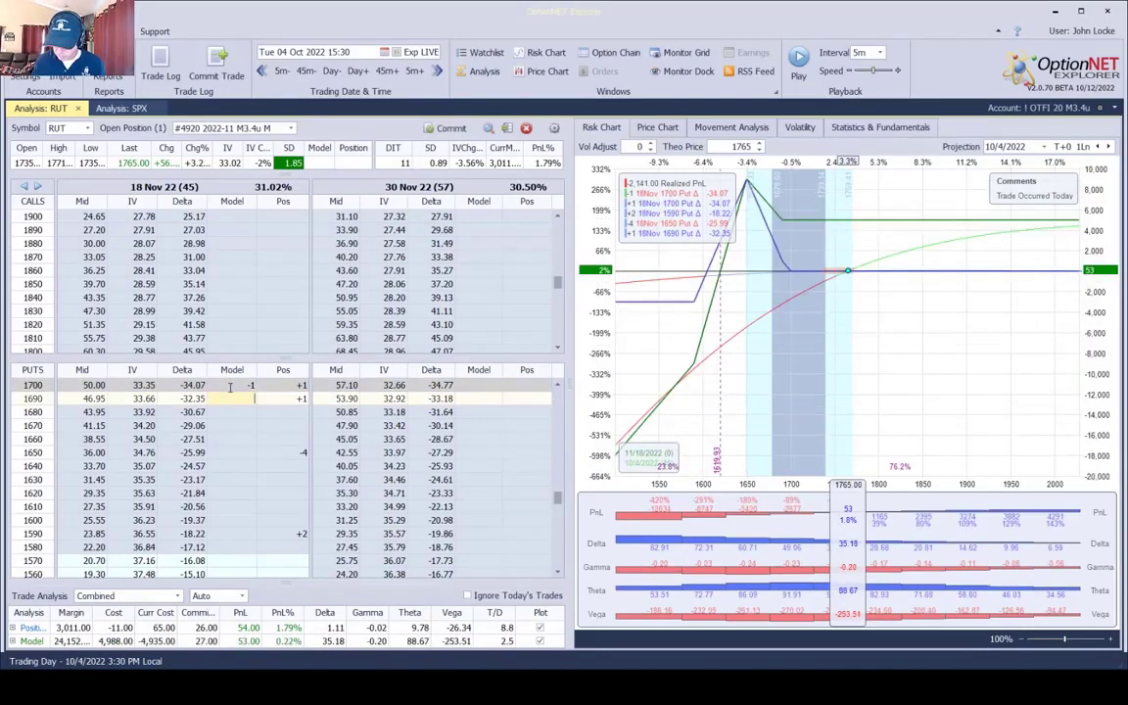
type("1")
key("Return")
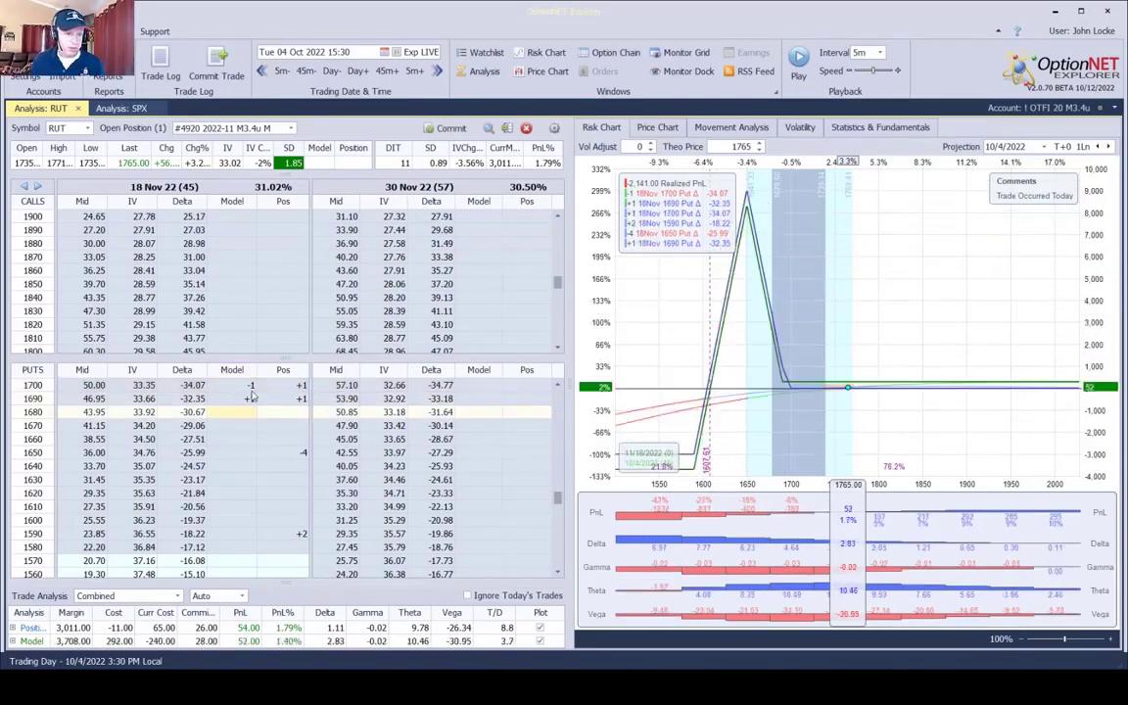
left_click(251, 387)
type("n")
key("Return")
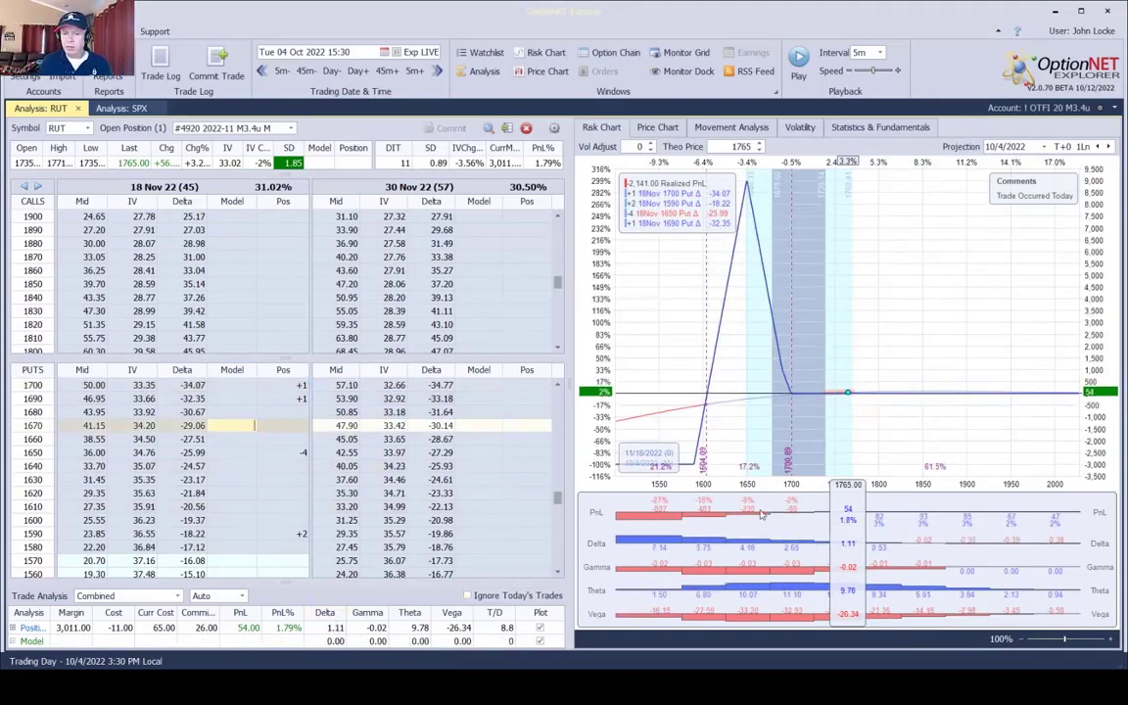
Step: Jump to the 25 Oct 2022 adjustment with that day's trade hidden and check the RUT price chart
left_click(438, 73)
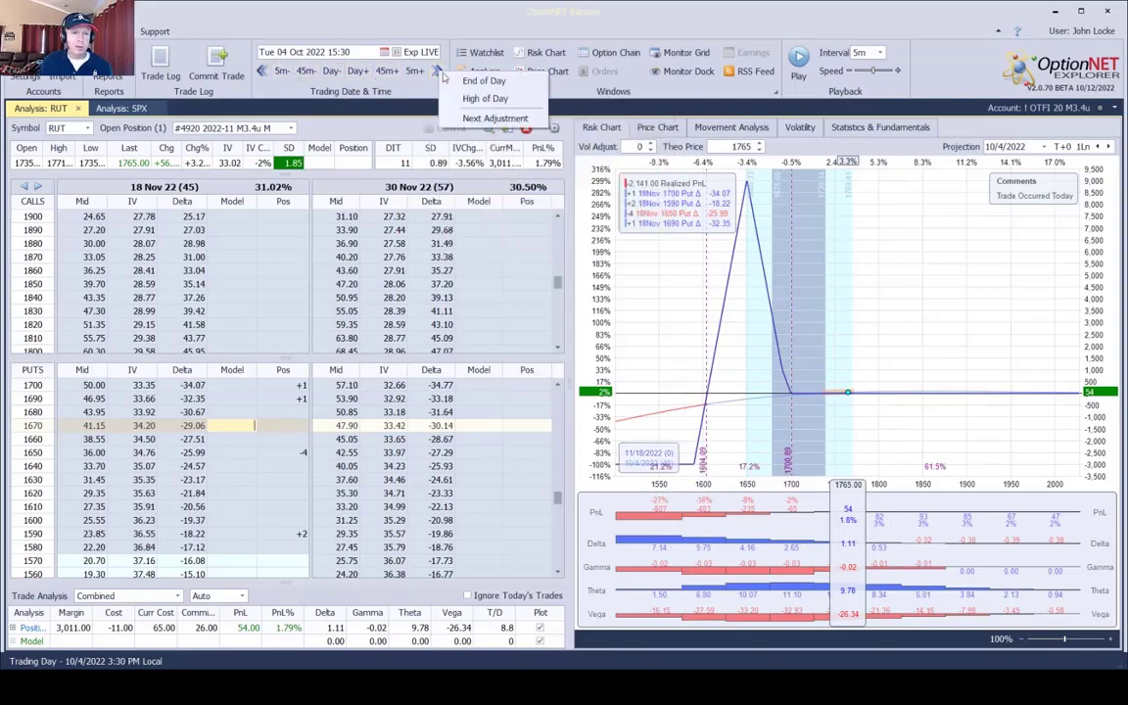
left_click(480, 120)
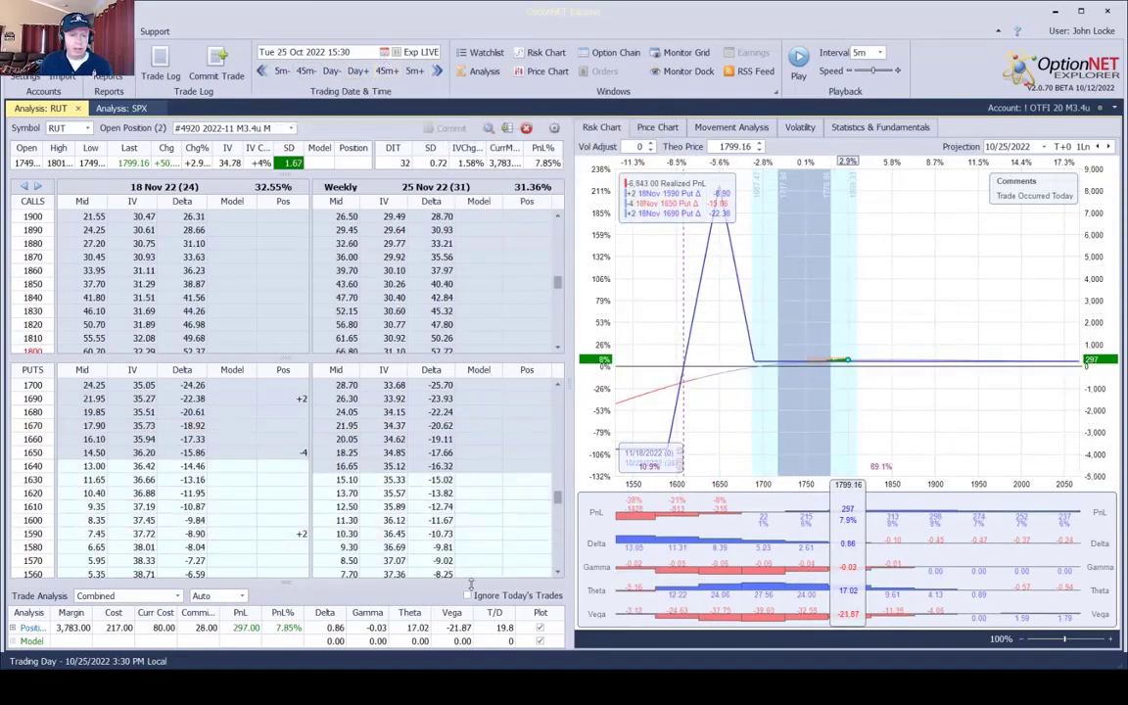
left_click(468, 596)
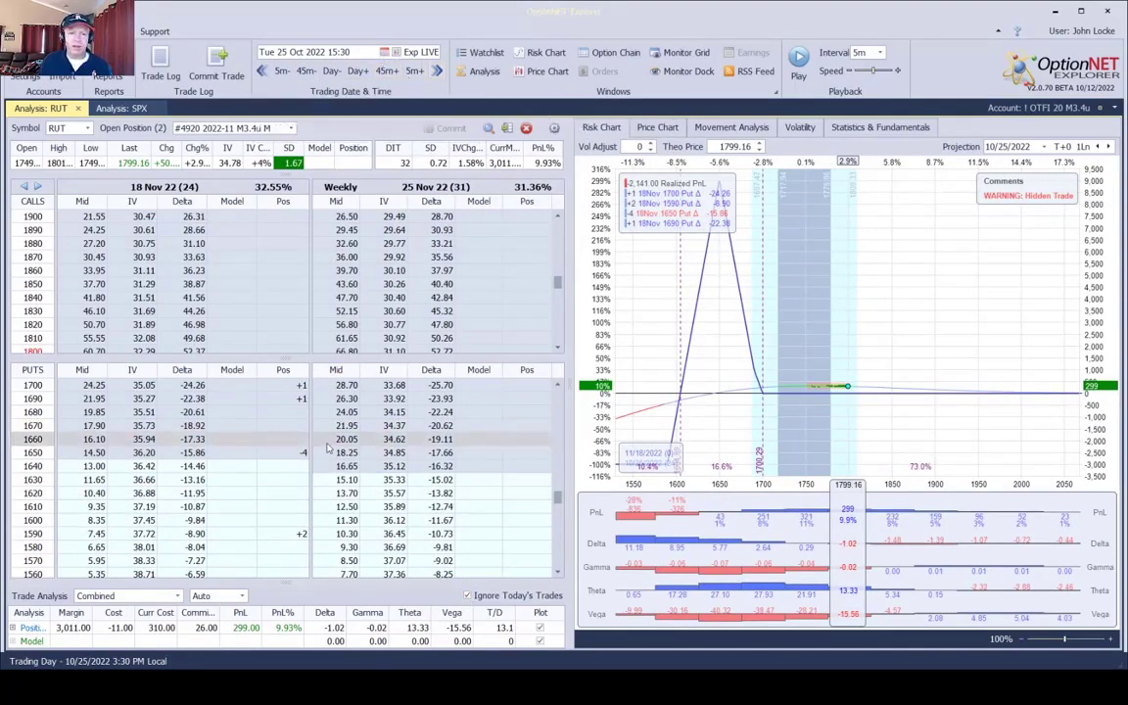
left_click(657, 127)
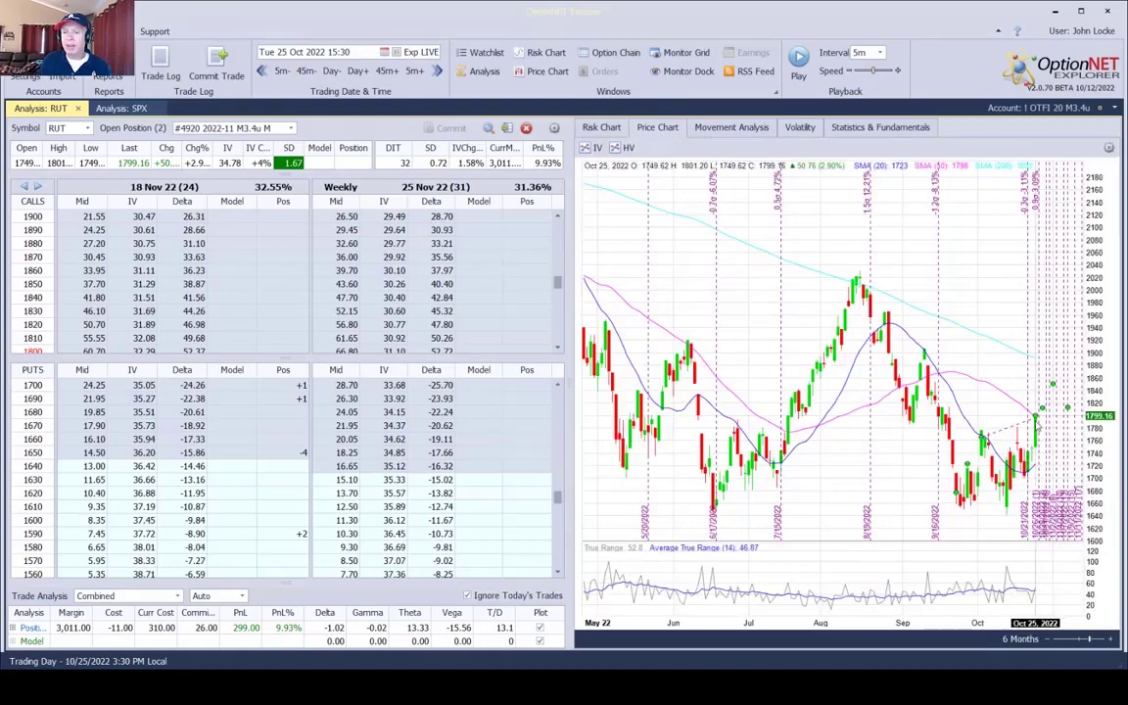
left_click(598, 129)
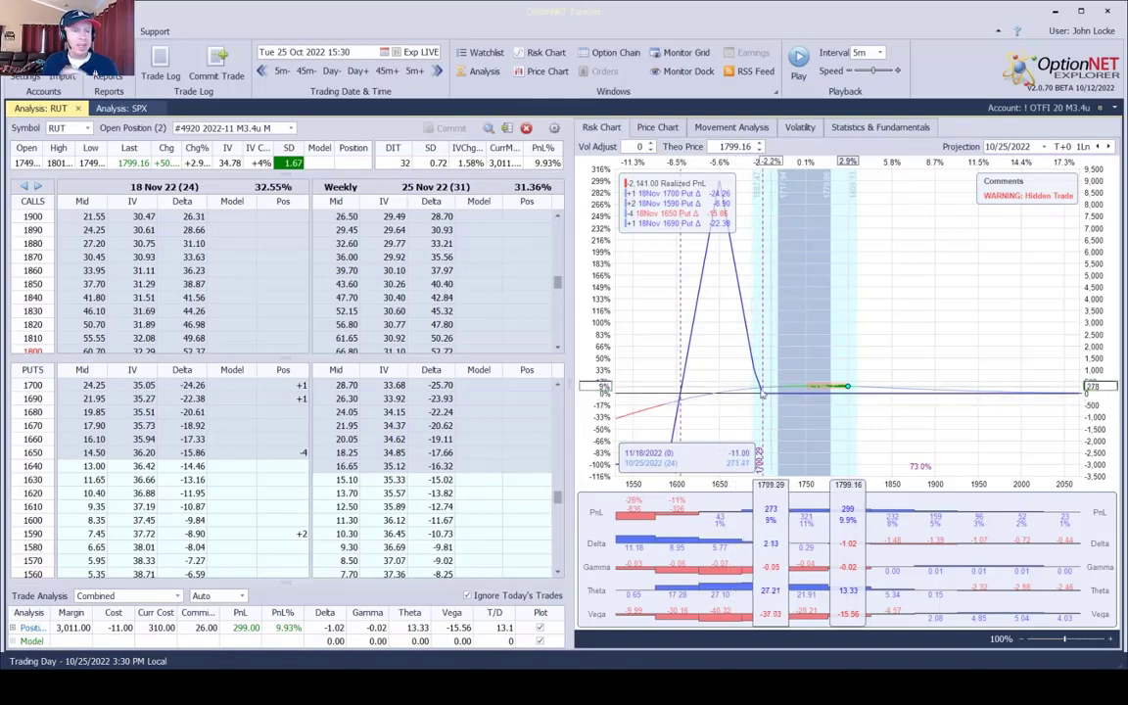
Step: Step back one trading day and forward again to compare the position before 25 Oct
scroll(189, 479, "up", 4)
scroll(189, 478, "down", 2)
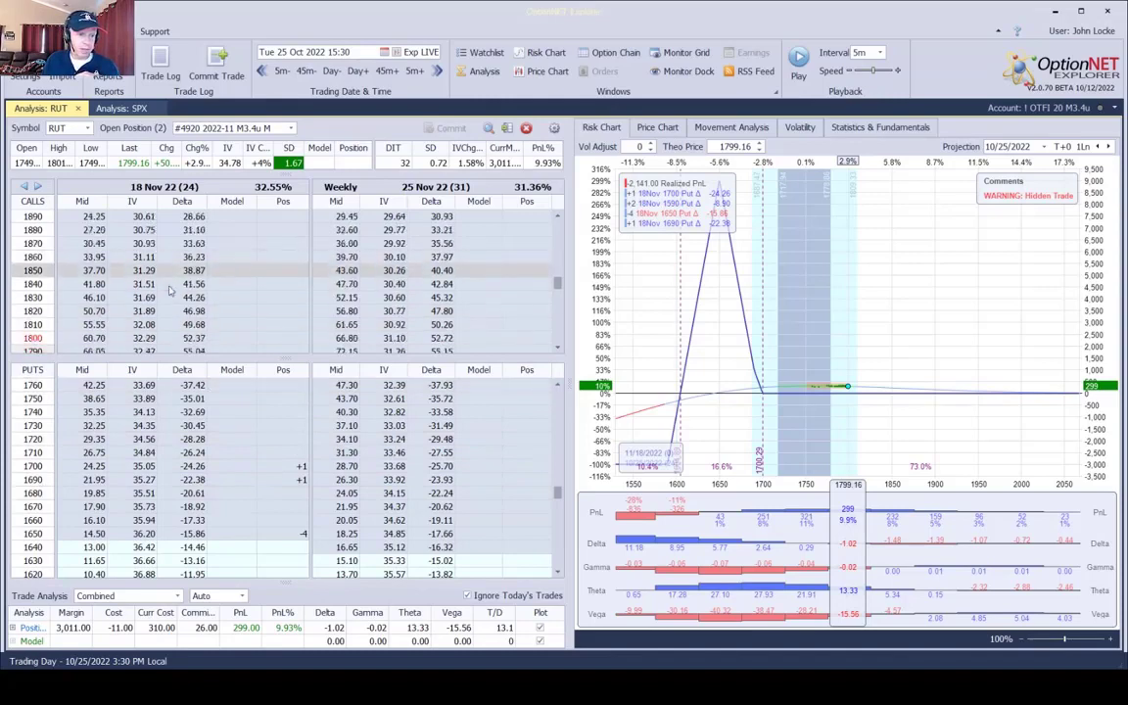
scroll(250, 298, "down", 3)
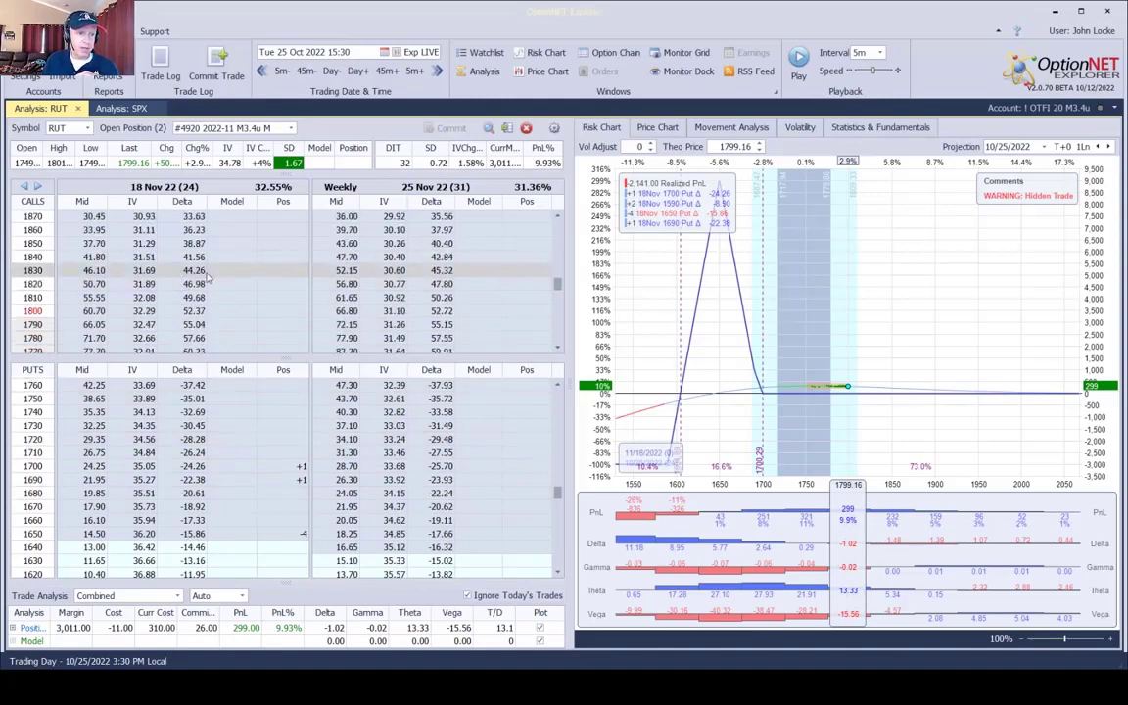
left_click(331, 71)
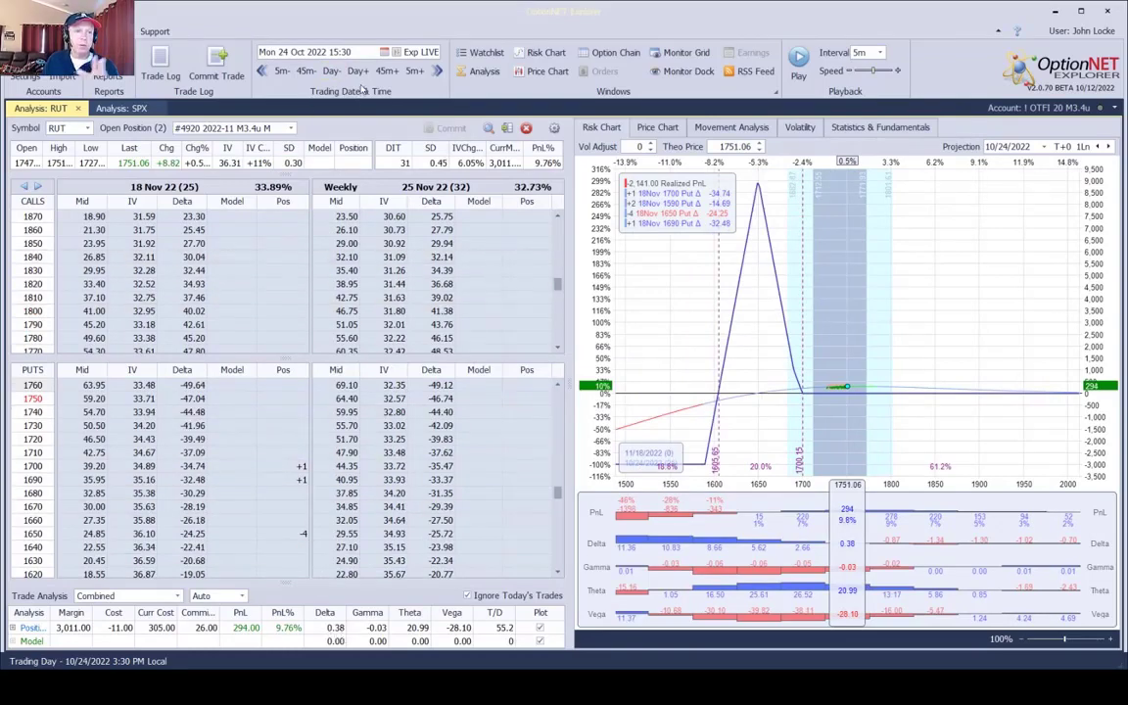
left_click(357, 71)
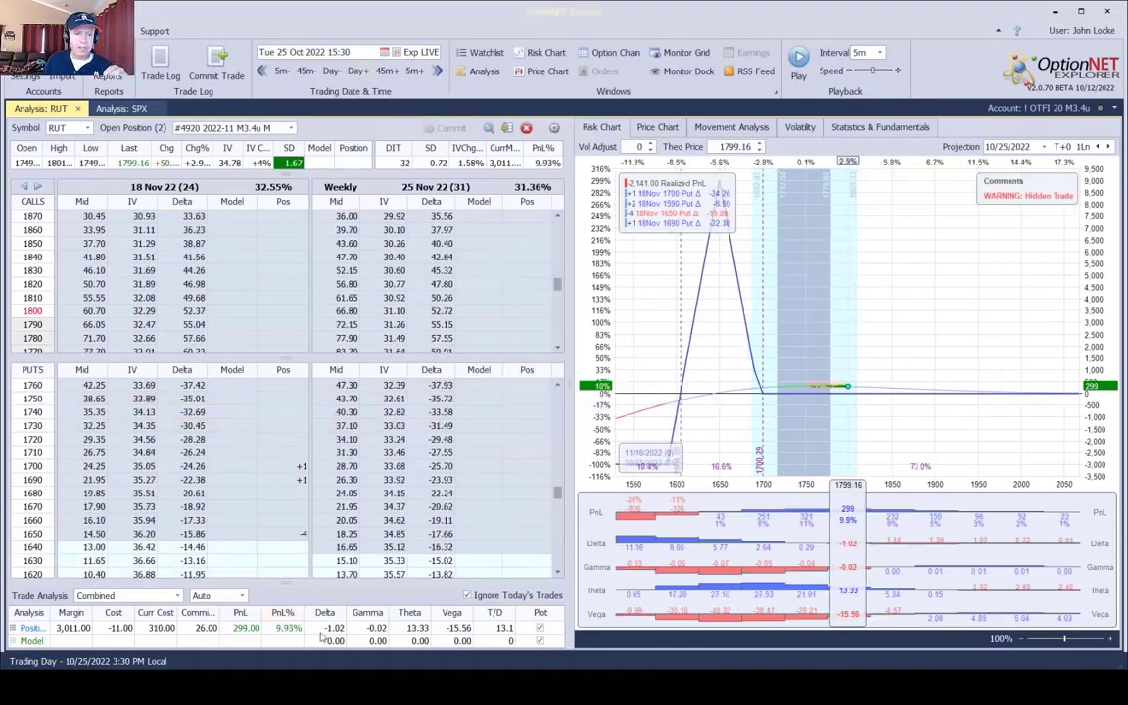
Step: Roll the long 1700 put down to 1690 and commit, leaving +2 1690 puts at $297 P&L
left_click(224, 472)
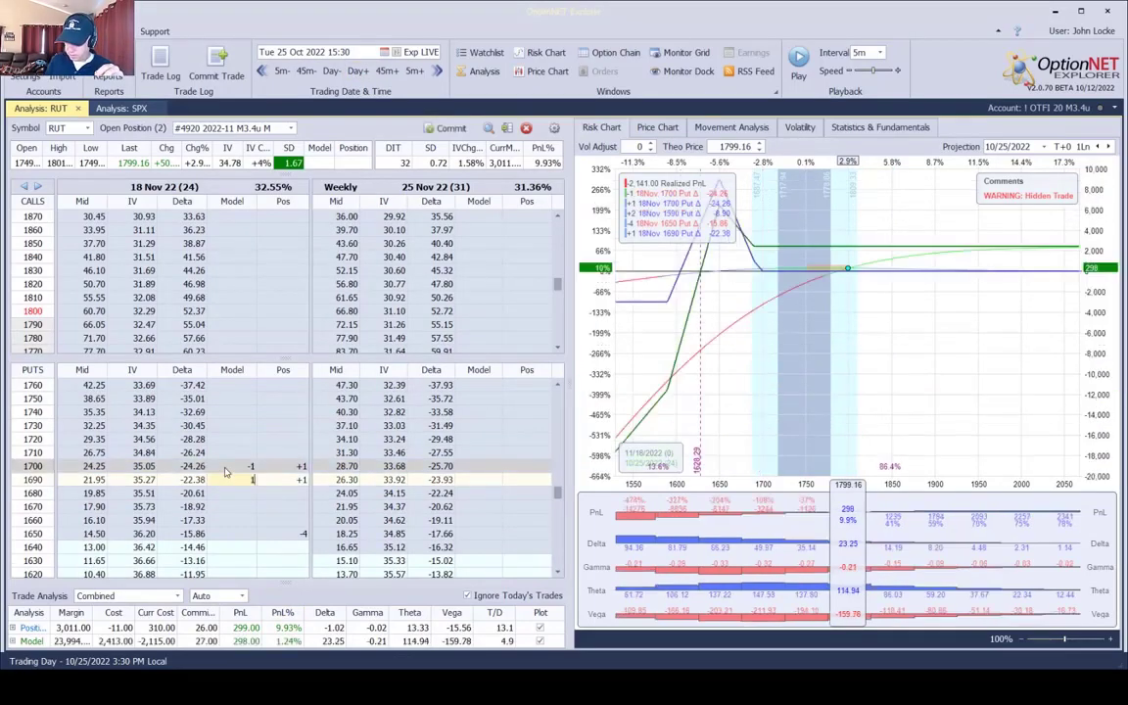
left_click_drag(770, 483, 608, 421)
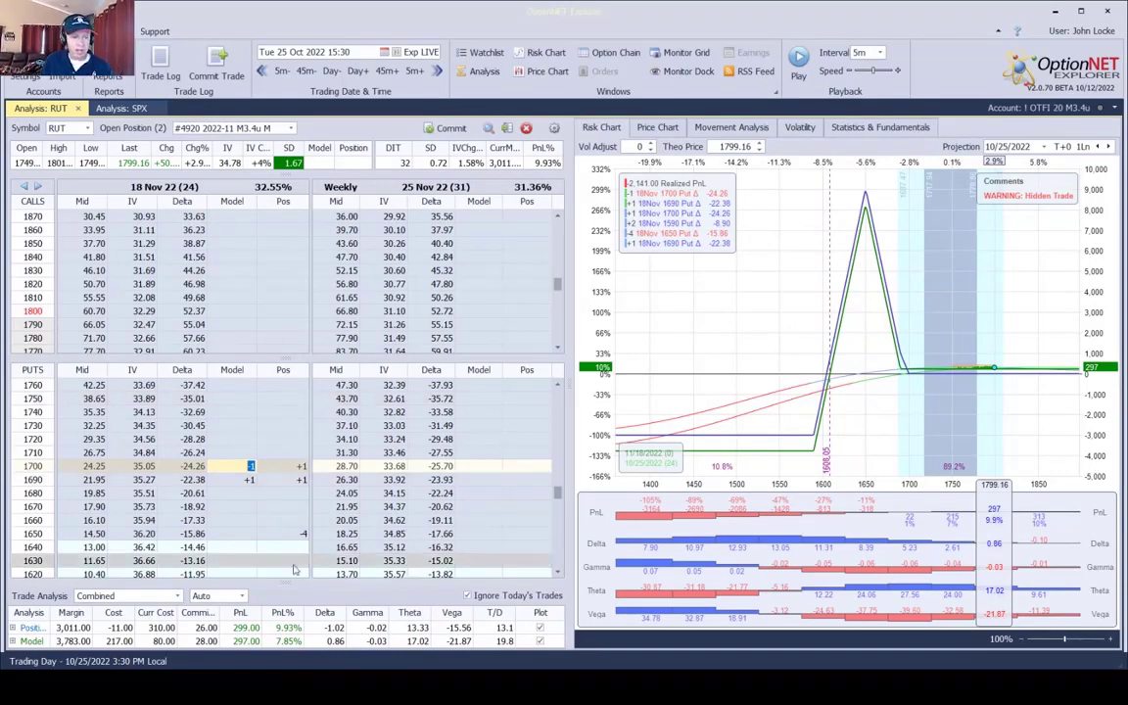
left_click(468, 595)
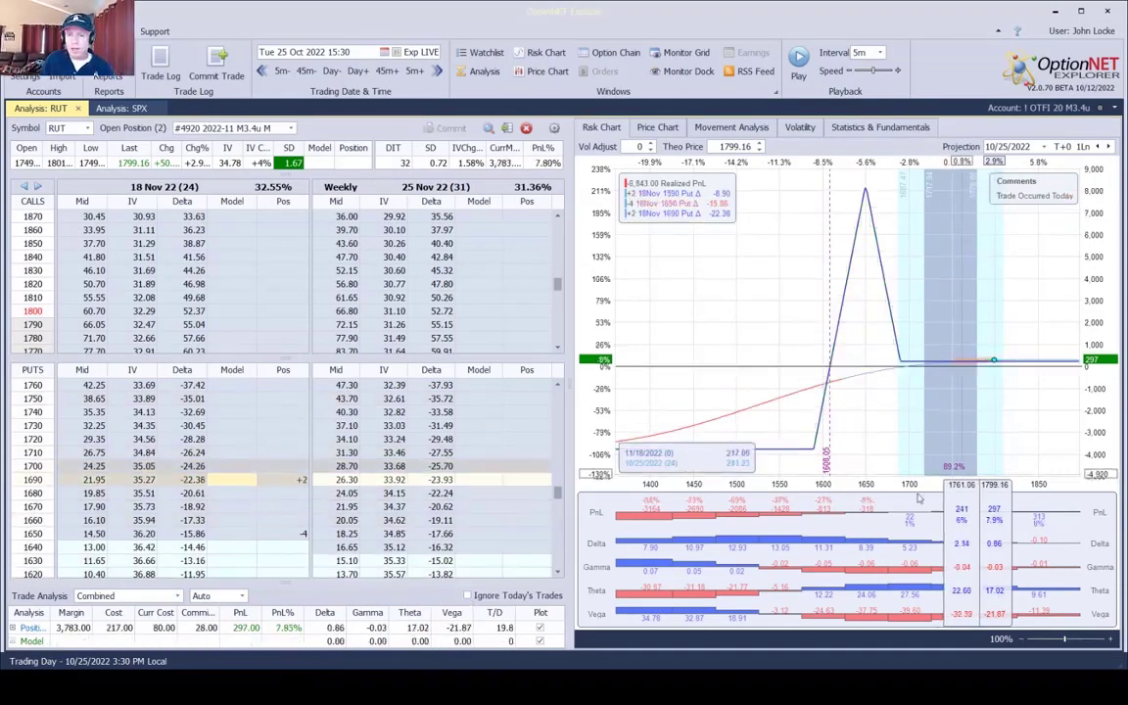
left_click_drag(888, 412, 780, 362)
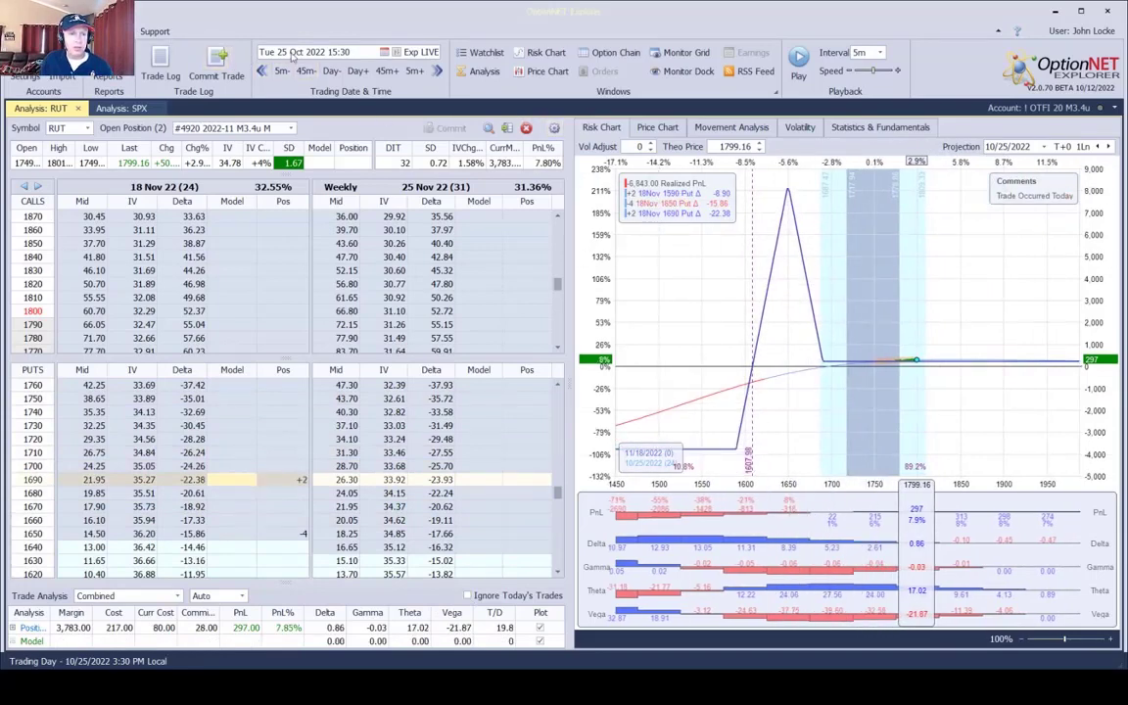
Step: Jump the M3.4u trade's replay to its 27 Oct 2022 adjustment, RUT 1811.46
left_click(436, 71)
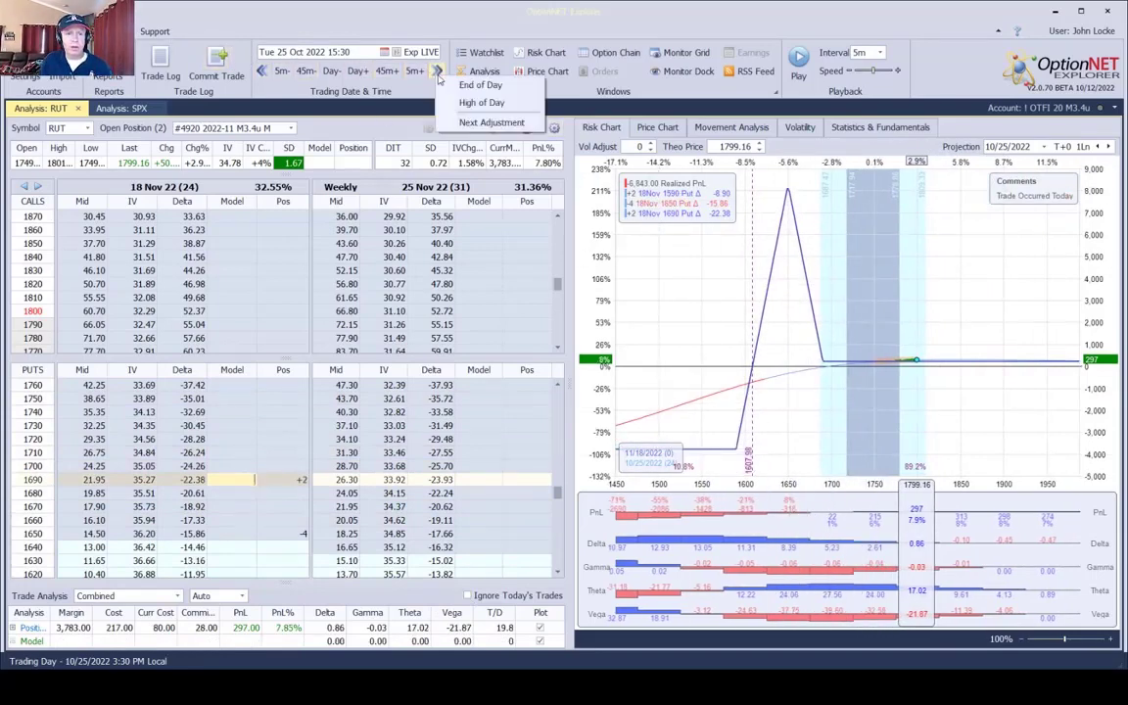
left_click(492, 123)
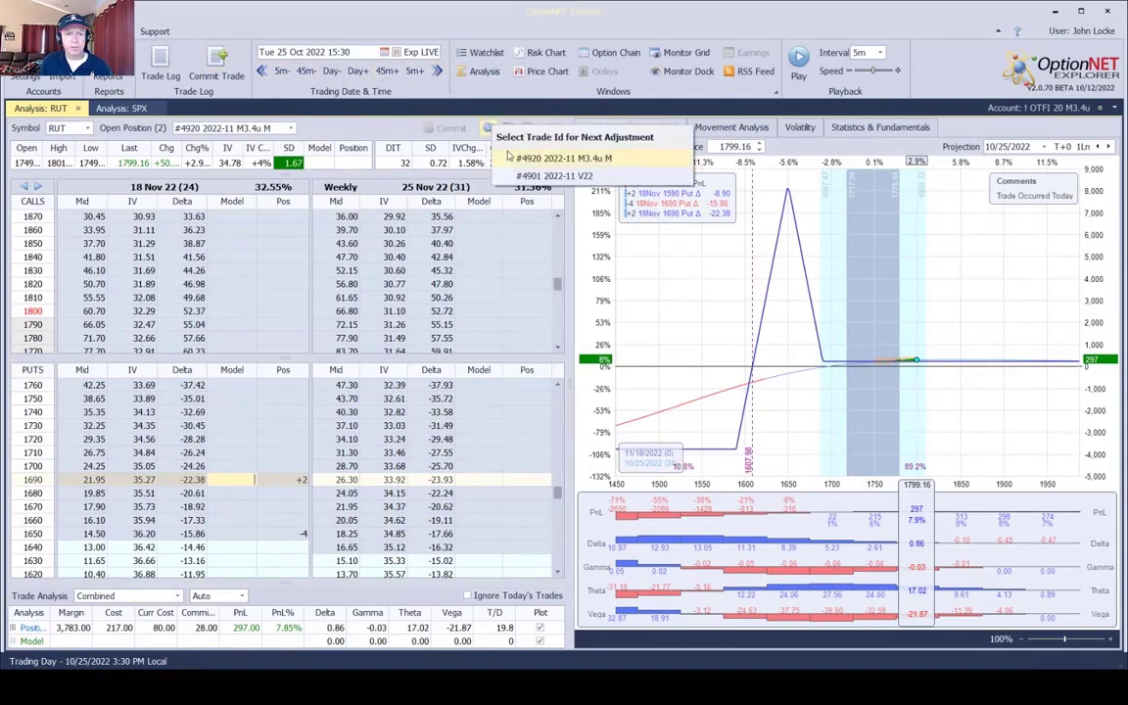
left_click(437, 104)
scroll(280, 531, "up", 3)
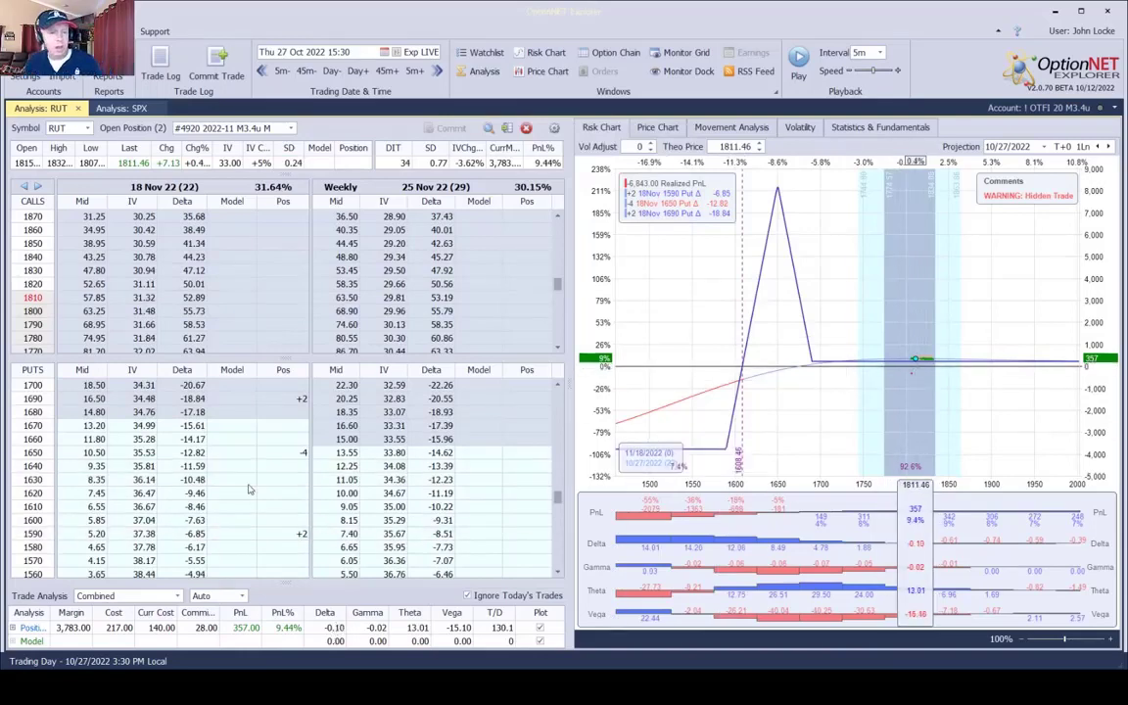
Step: Model selling two 1590 puts and buying two 1600 puts
left_click(235, 410)
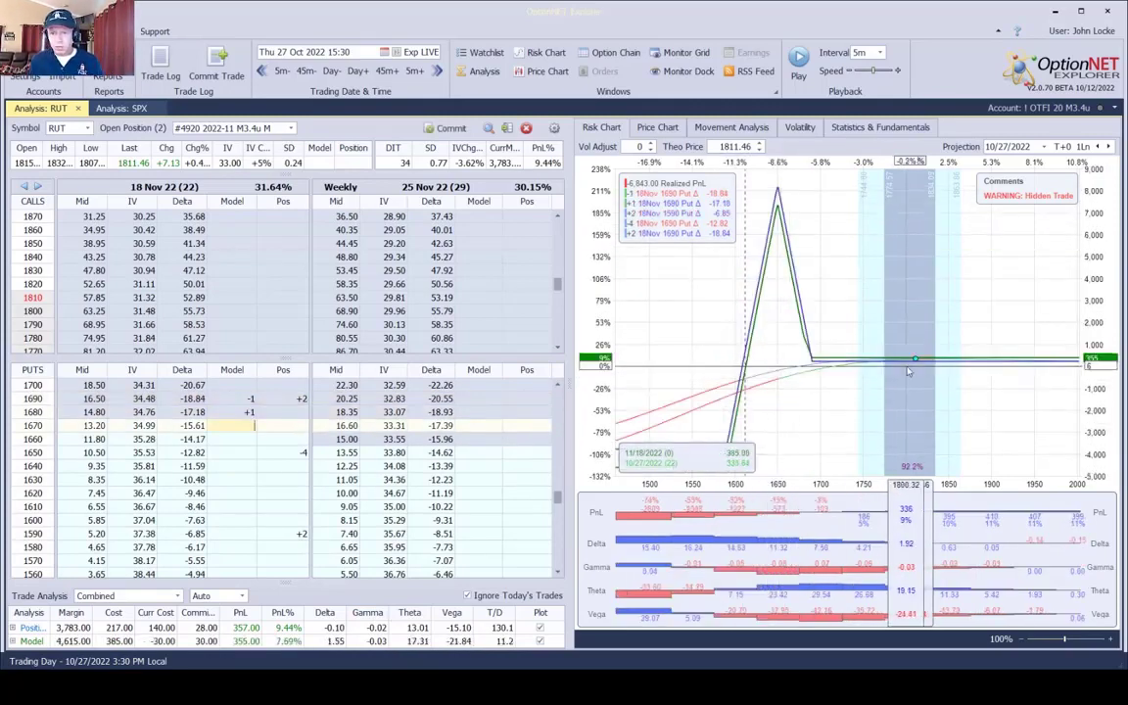
left_click_drag(823, 433, 1015, 430)
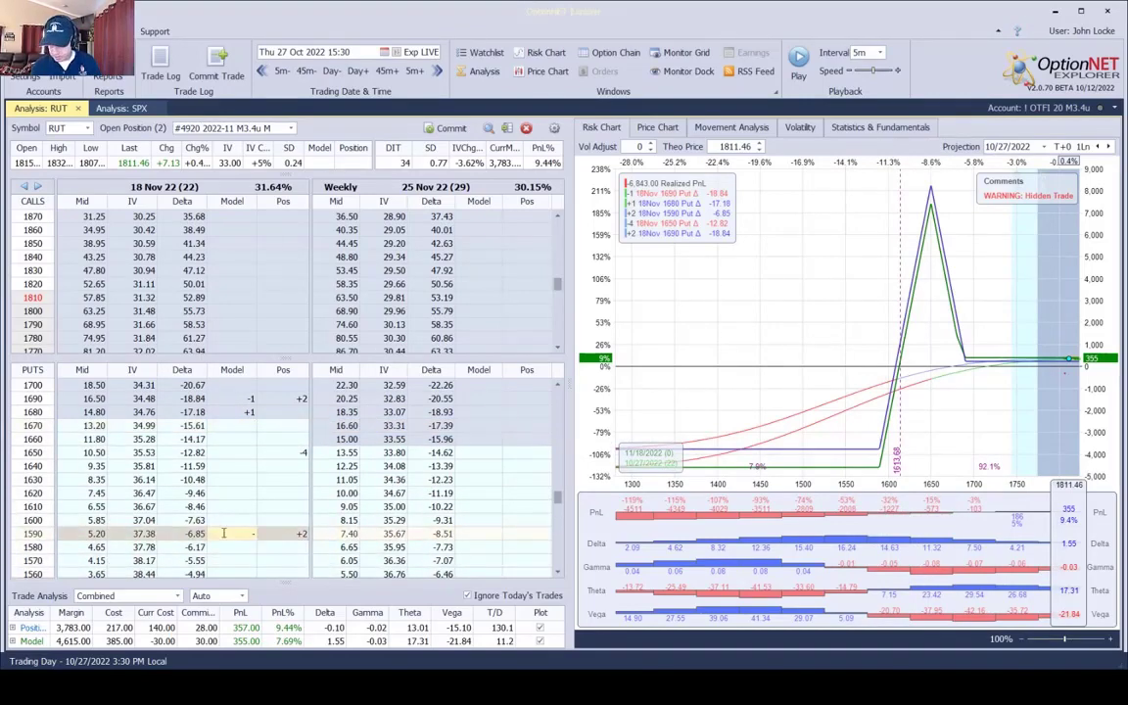
type("2")
key("Up")
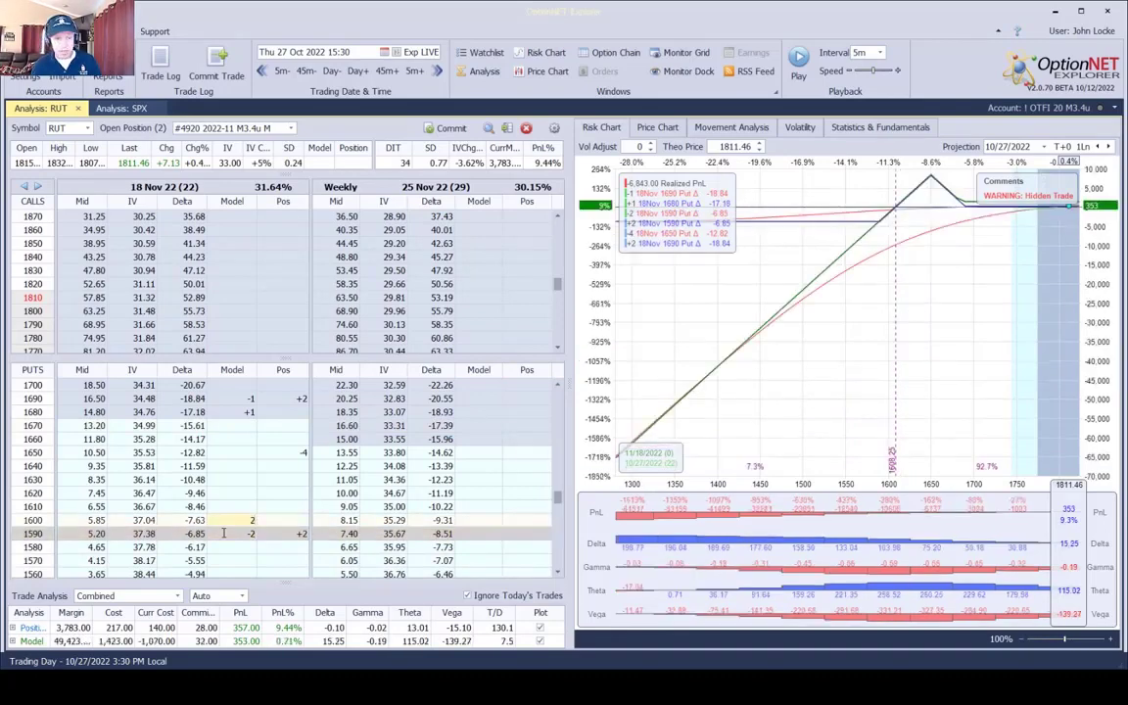
key("Down")
key("Down")
key("Down")
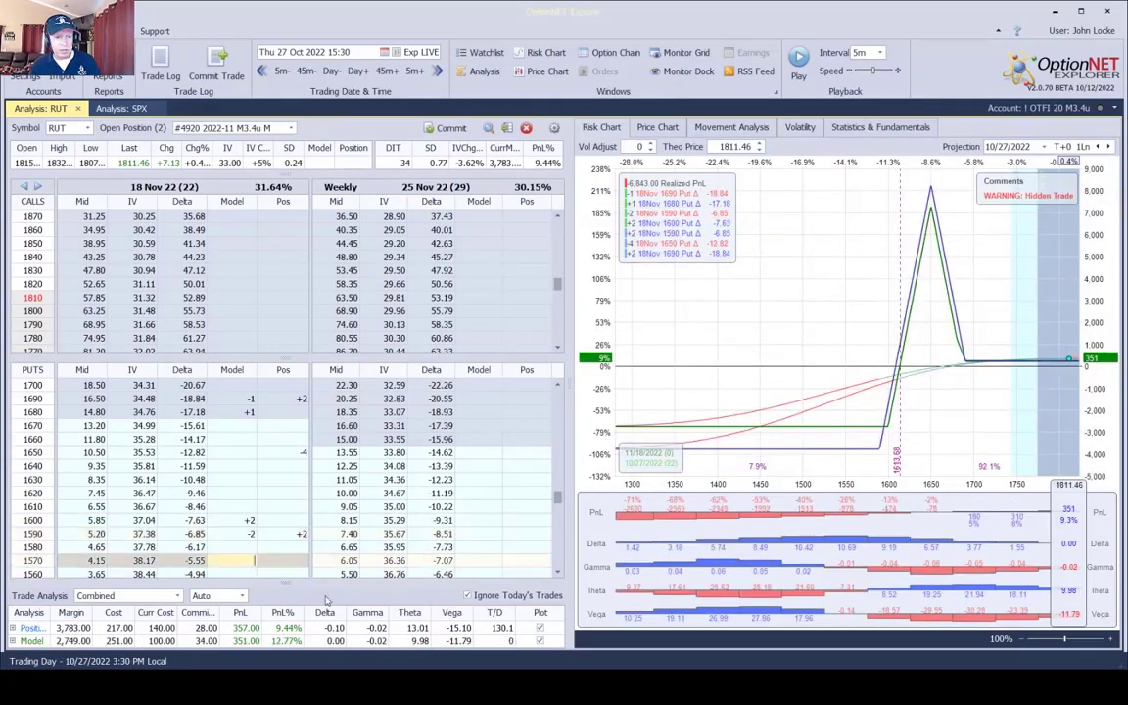
Step: Model selling two 1690 puts and buying two 1680 puts
left_click(232, 398)
type("-")
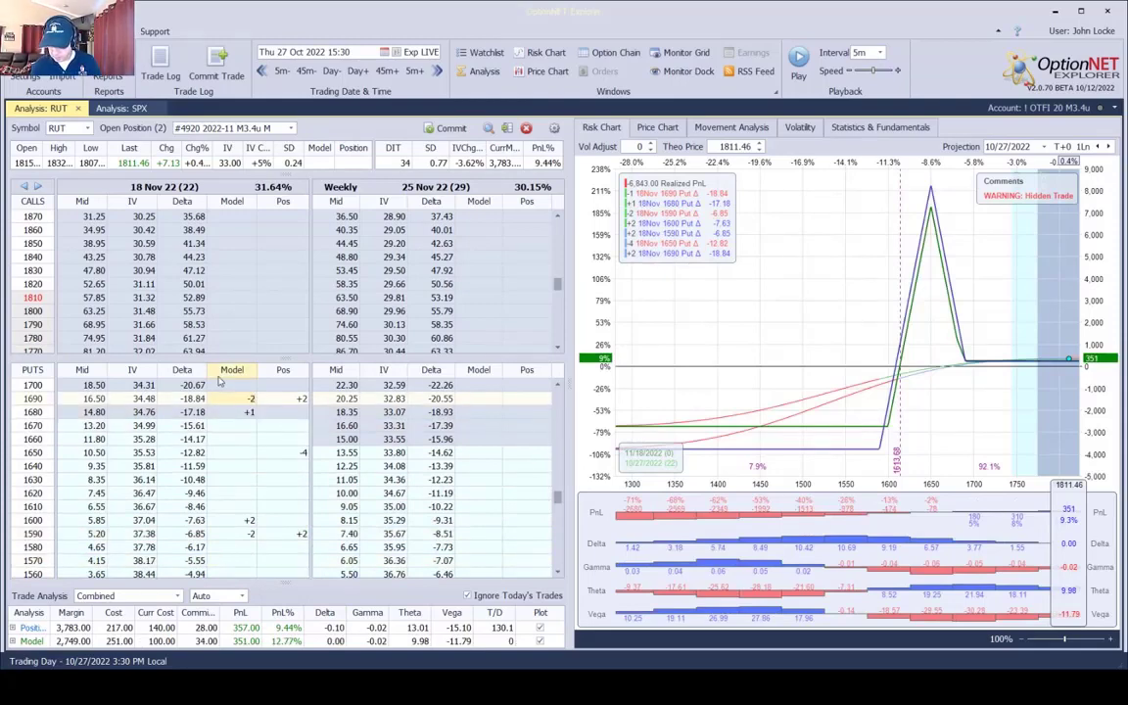
key("Down")
type("2")
key("Down")
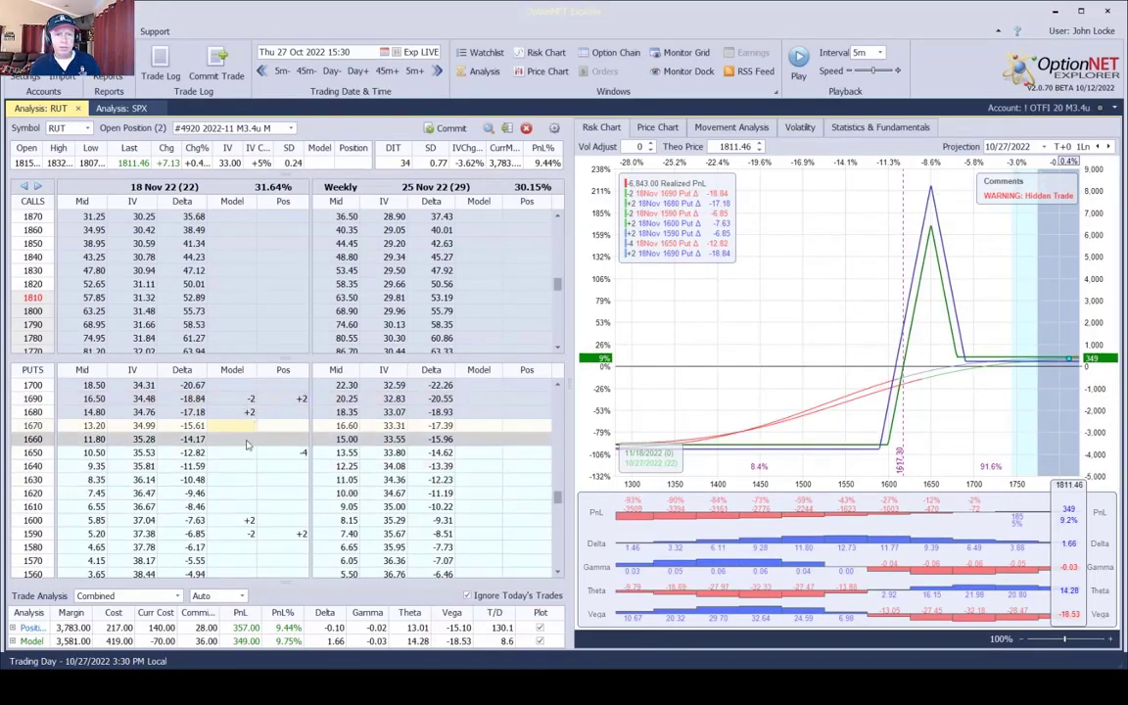
left_click_drag(835, 403, 793, 400)
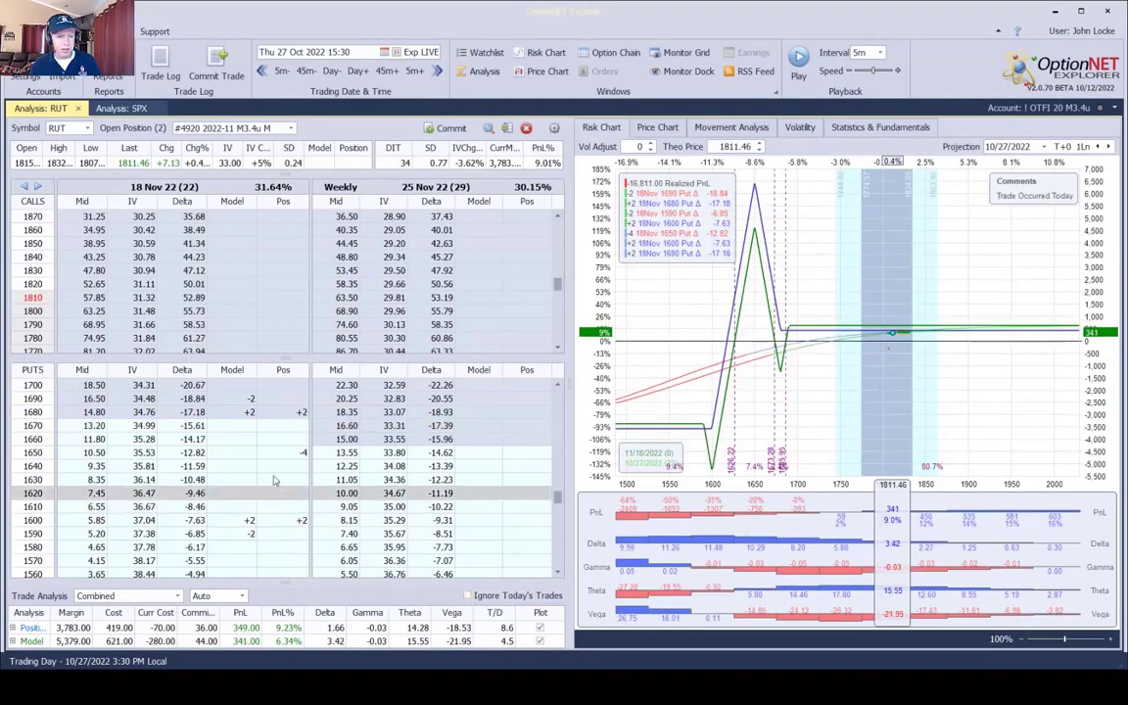
Step: Clear all leftover model trades, leaving +2 1680, -4 1650, +2 1600 puts
right_click(233, 372)
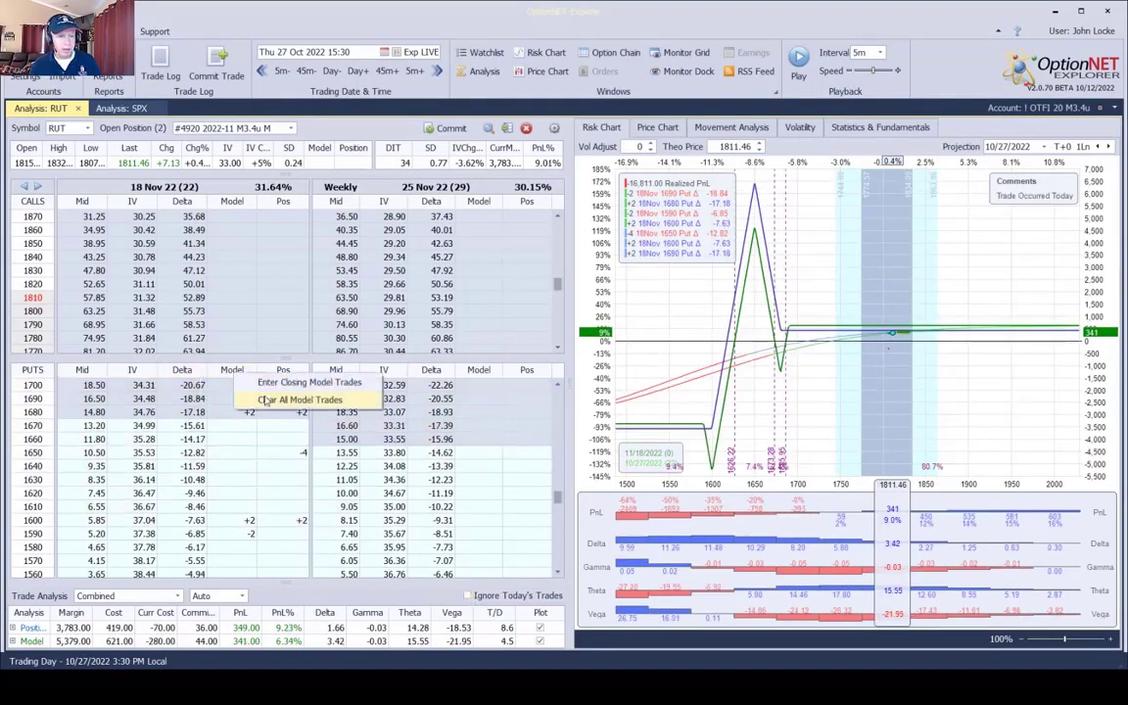
left_click(266, 401)
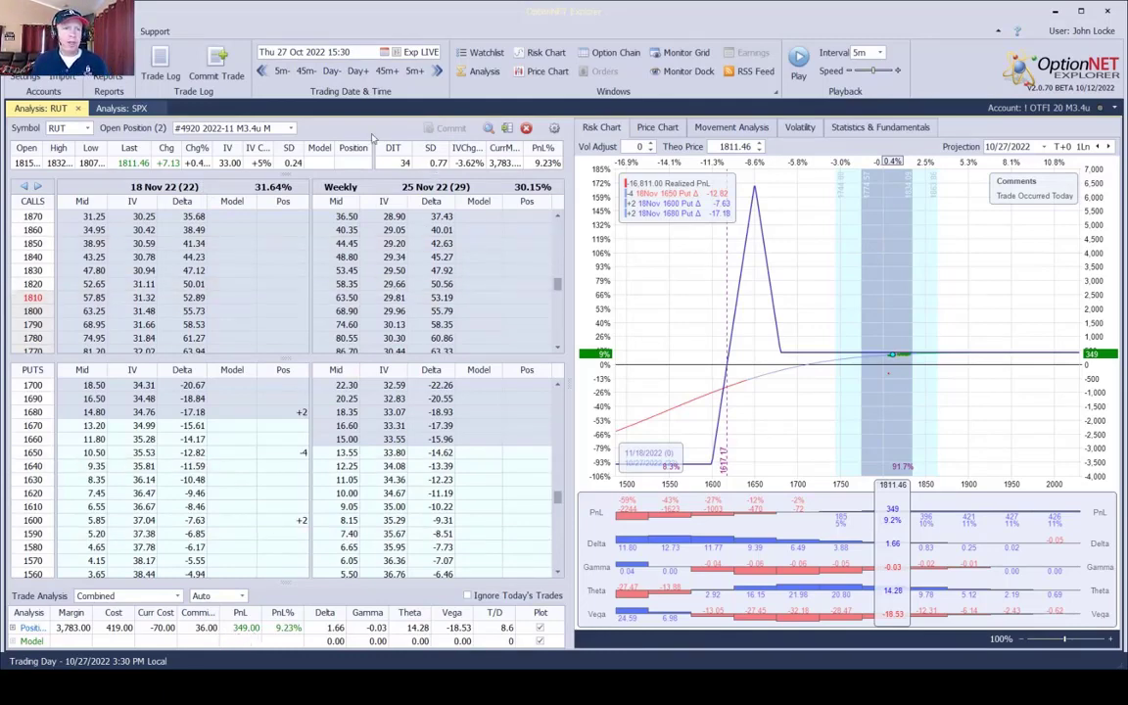
Step: Jump the replay ahead to the next adjustment point, 1 Nov 2022
left_click(437, 71)
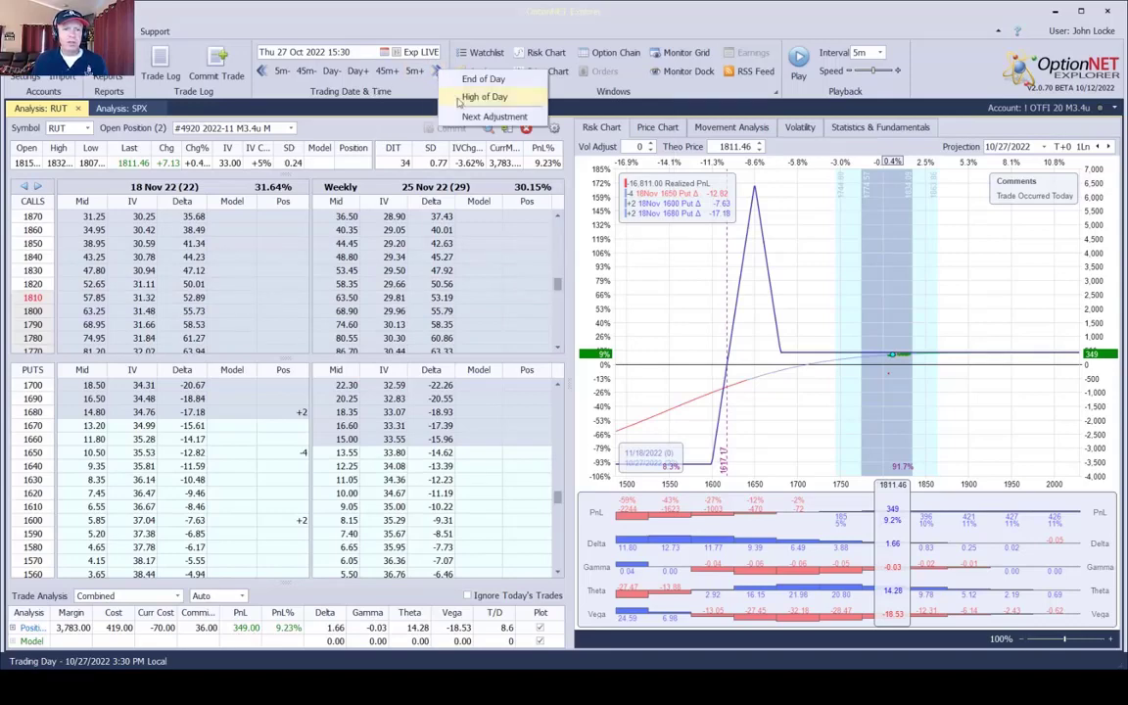
left_click(489, 116)
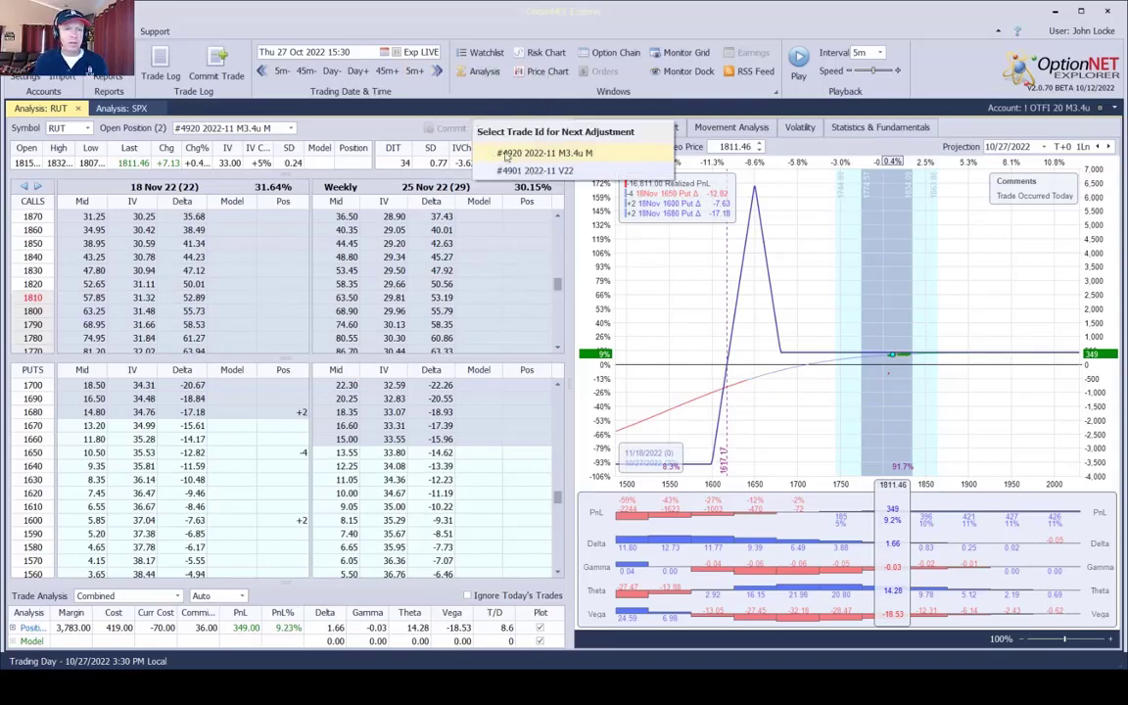
left_click(505, 157)
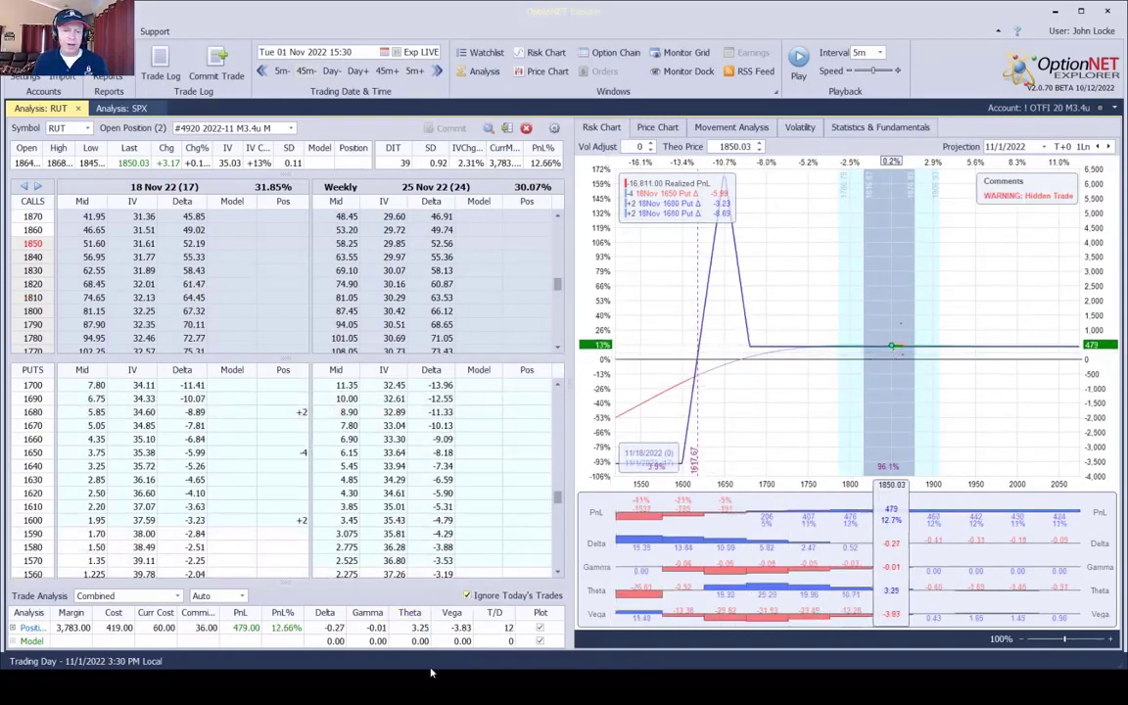
Step: Model rolling a 1680 put down to 1670, then discard all modelled trades
left_click(231, 414)
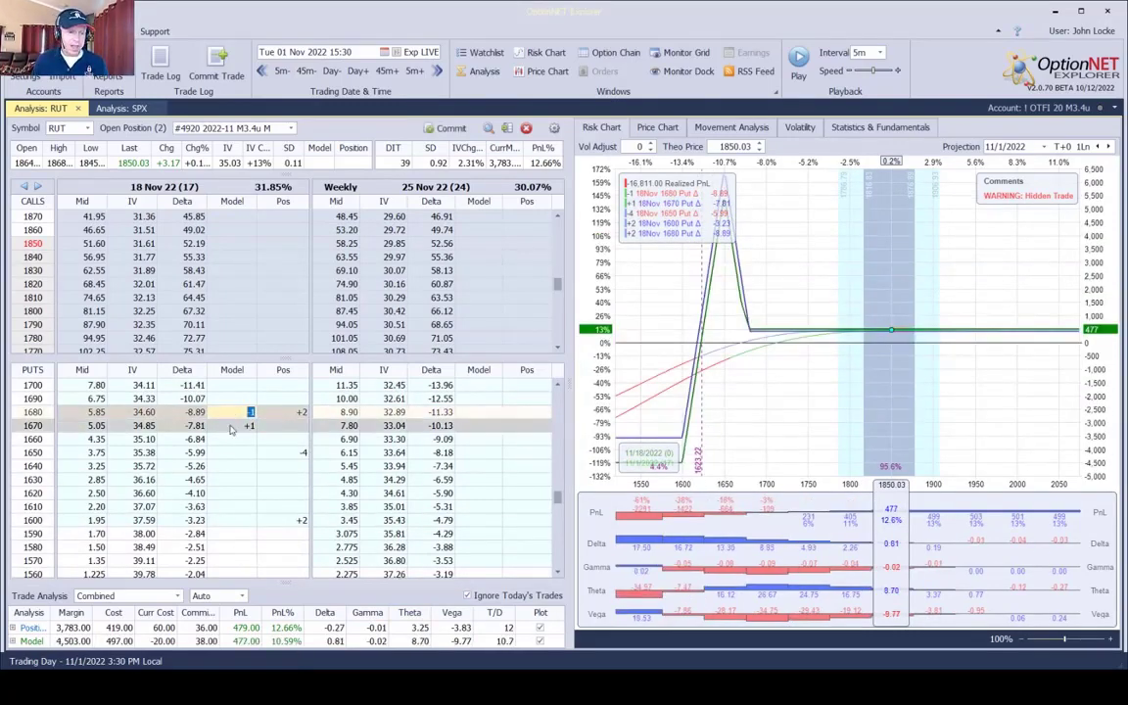
left_click(469, 595)
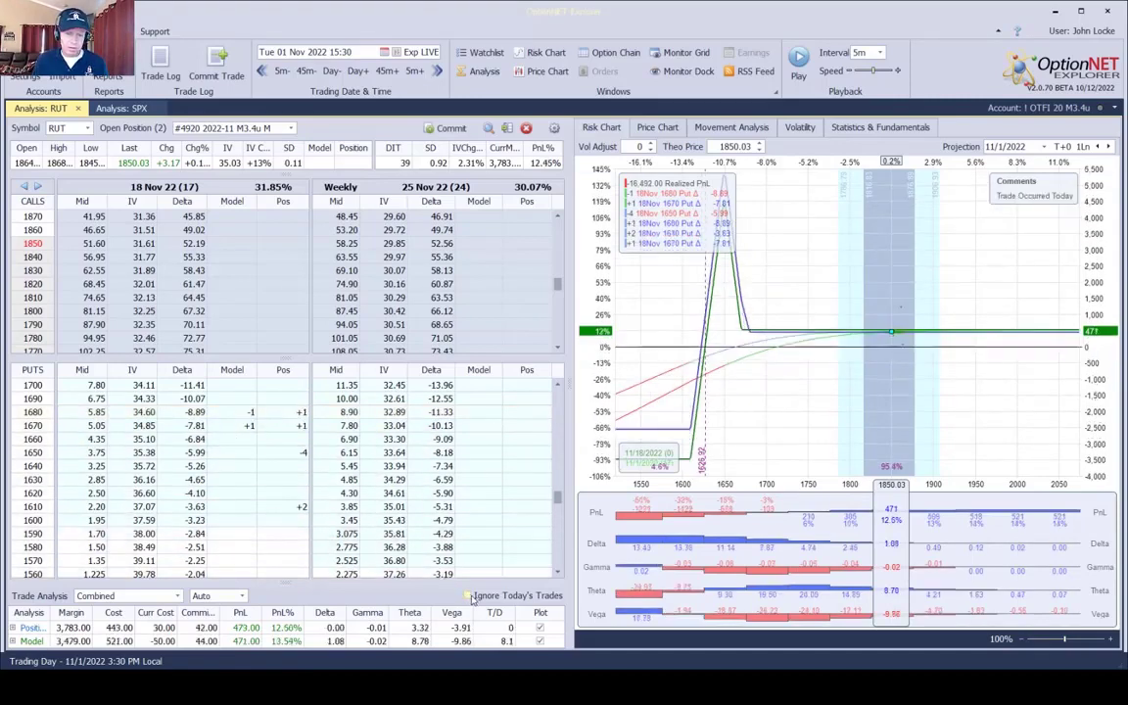
left_click(469, 595)
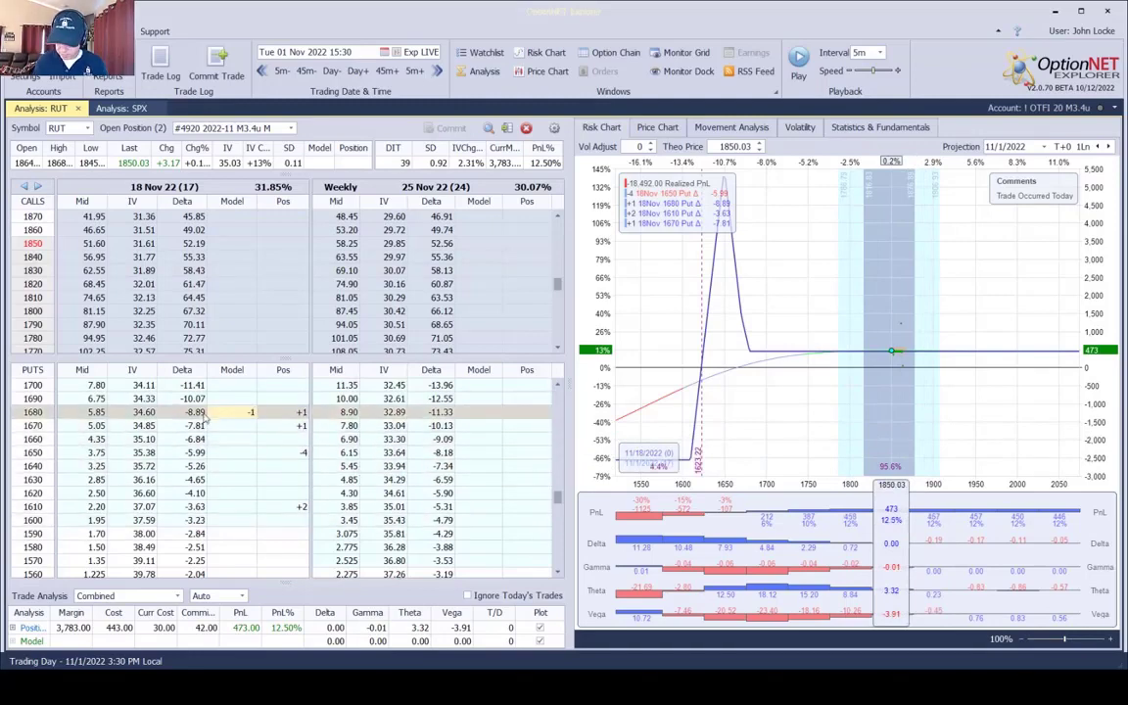
left_click(205, 416)
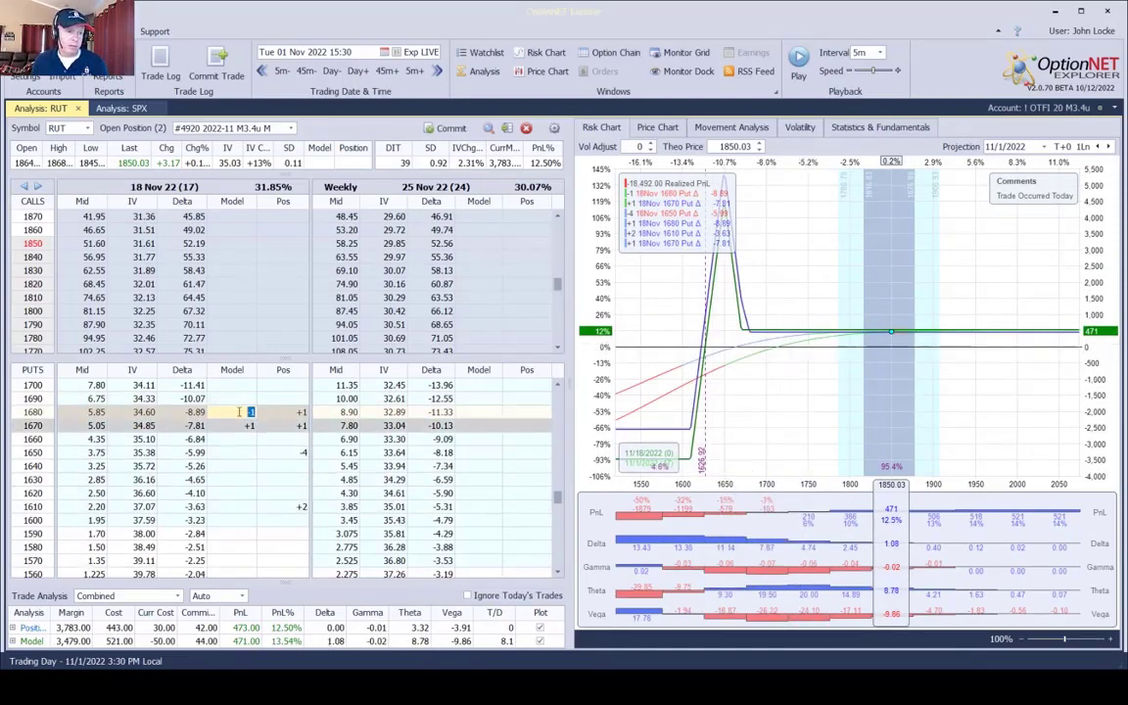
key("Escape")
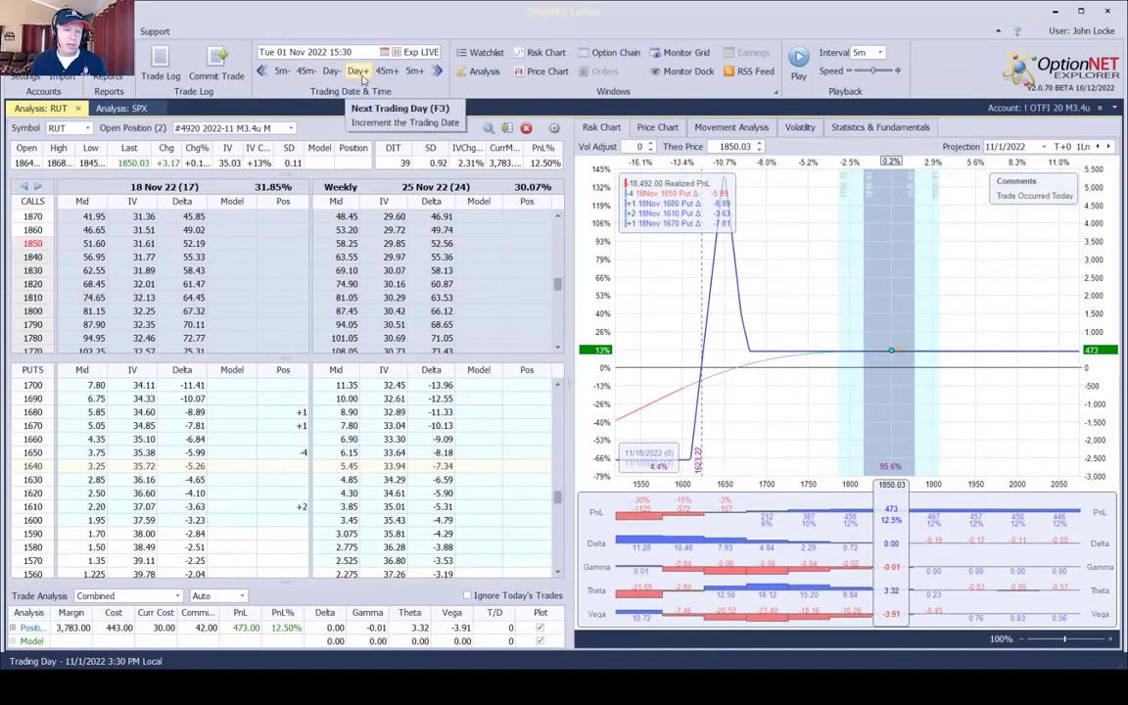
Step: Step forward day by day through 2 and 3 Nov to 7 Nov, then back to Fri 4 Nov
left_click(362, 79)
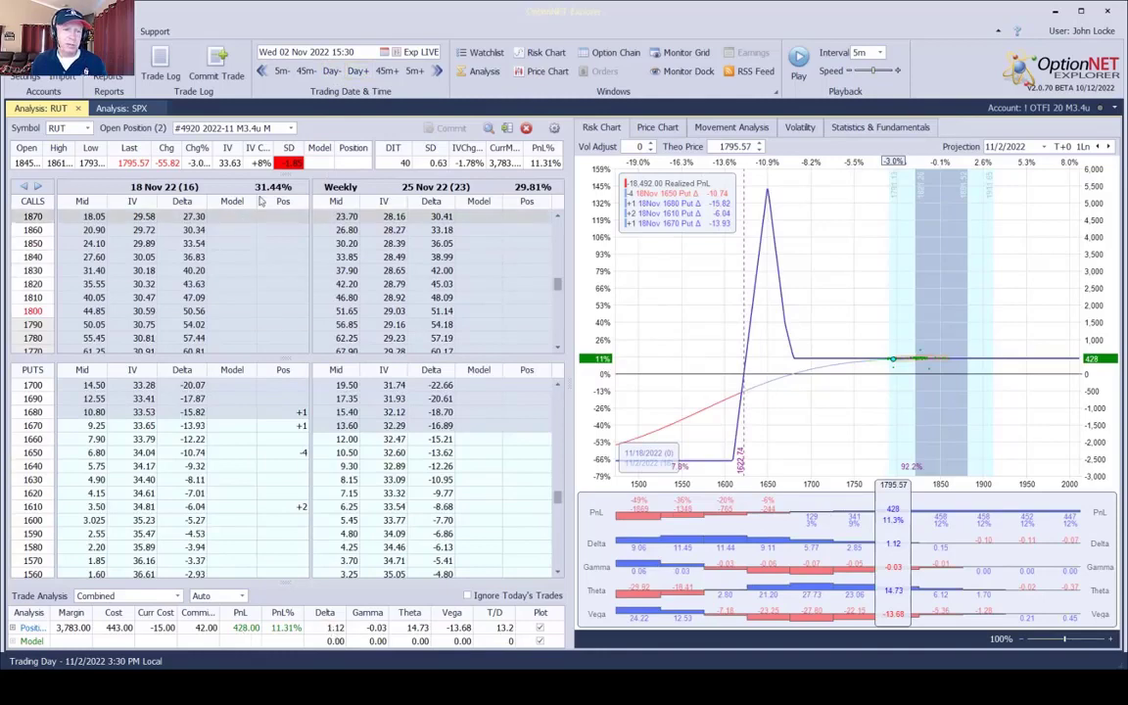
left_click(358, 73)
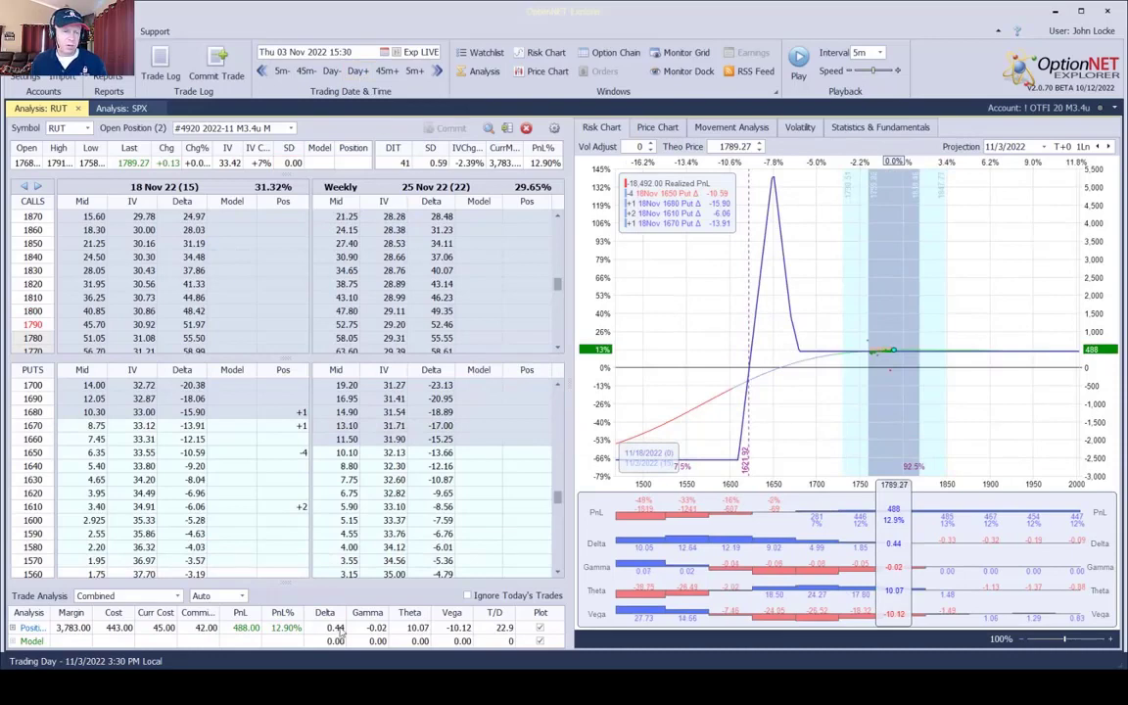
left_click(359, 73)
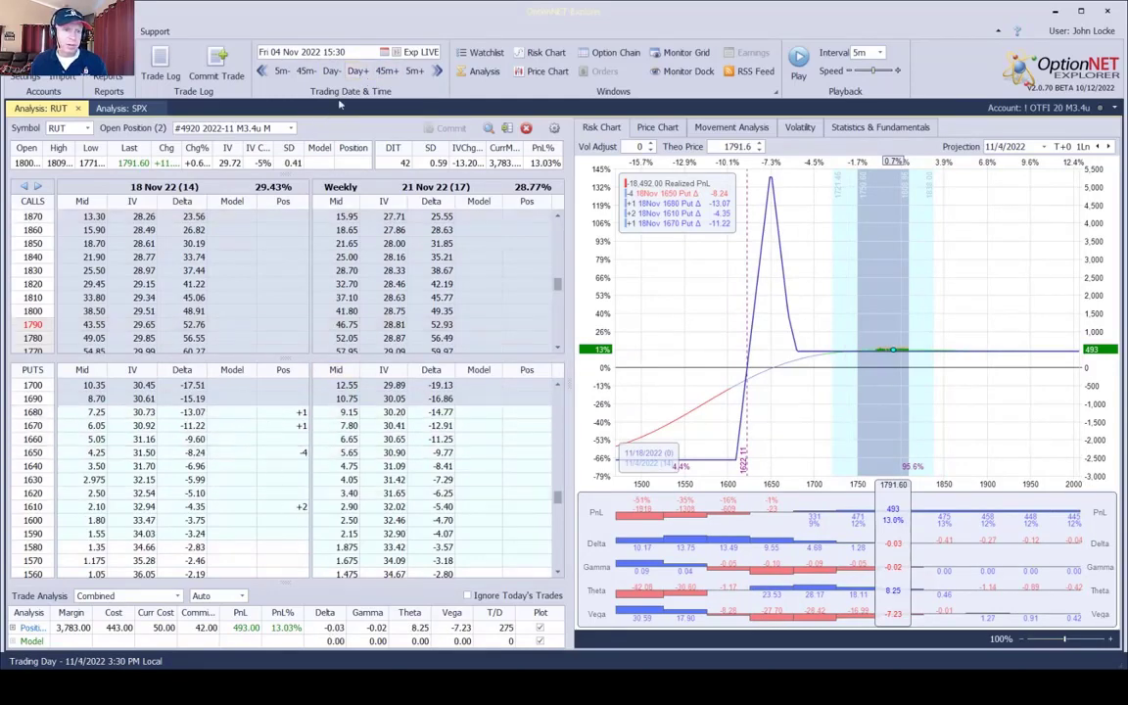
left_click(359, 72)
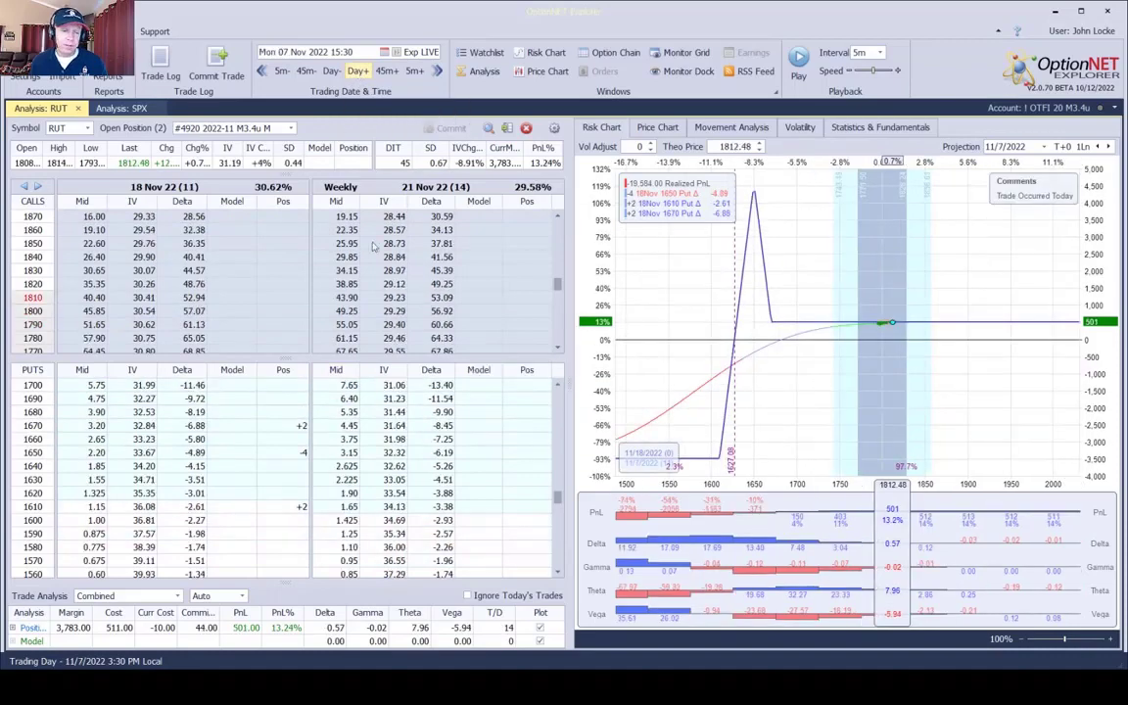
left_click(332, 72)
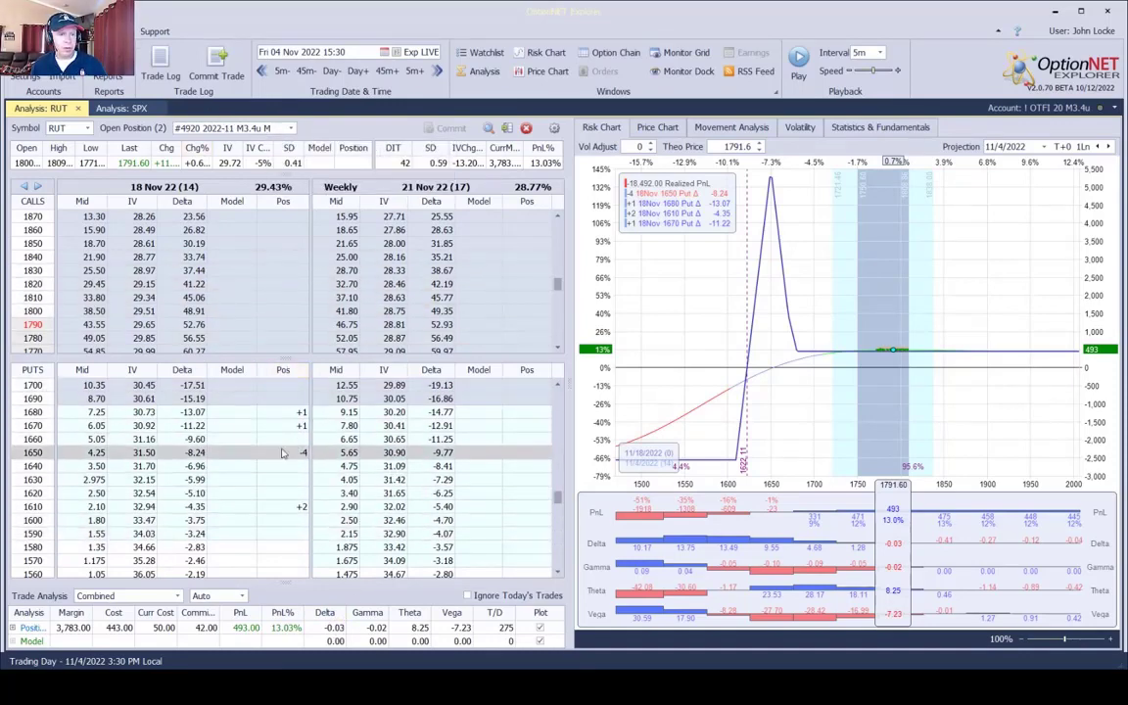
Step: Advance to 7 Nov, ignore today's trades, model the 1680-to-1670 put roll, then clear model trades
left_click(358, 73)
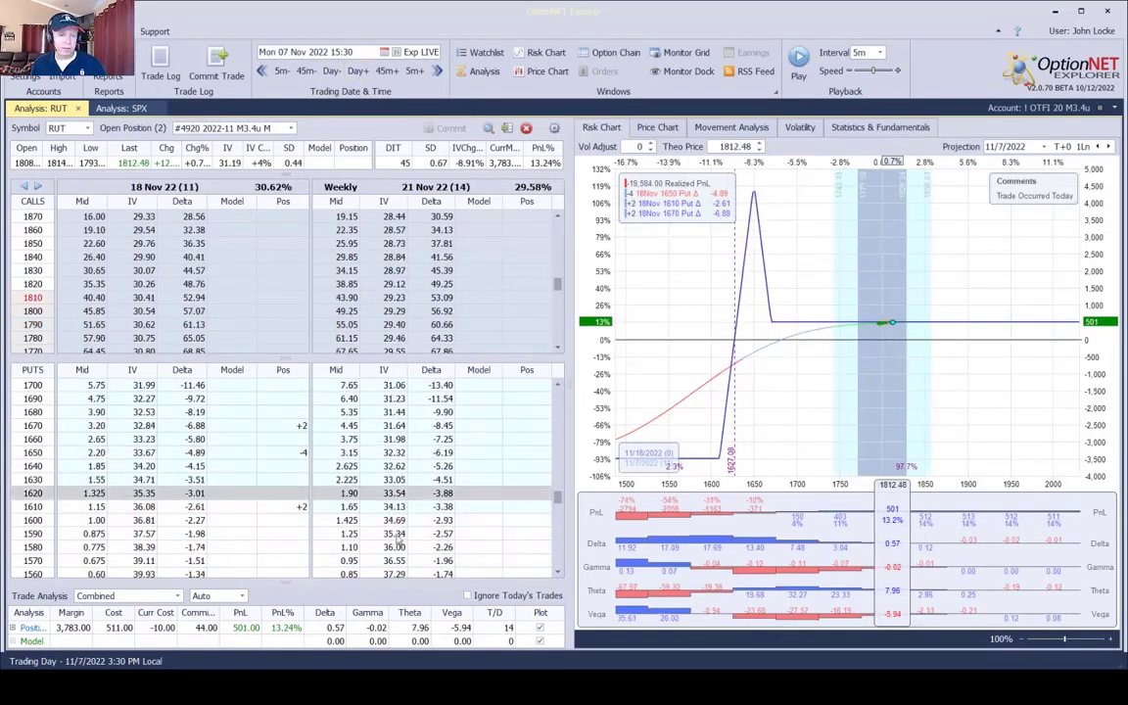
left_click(468, 595)
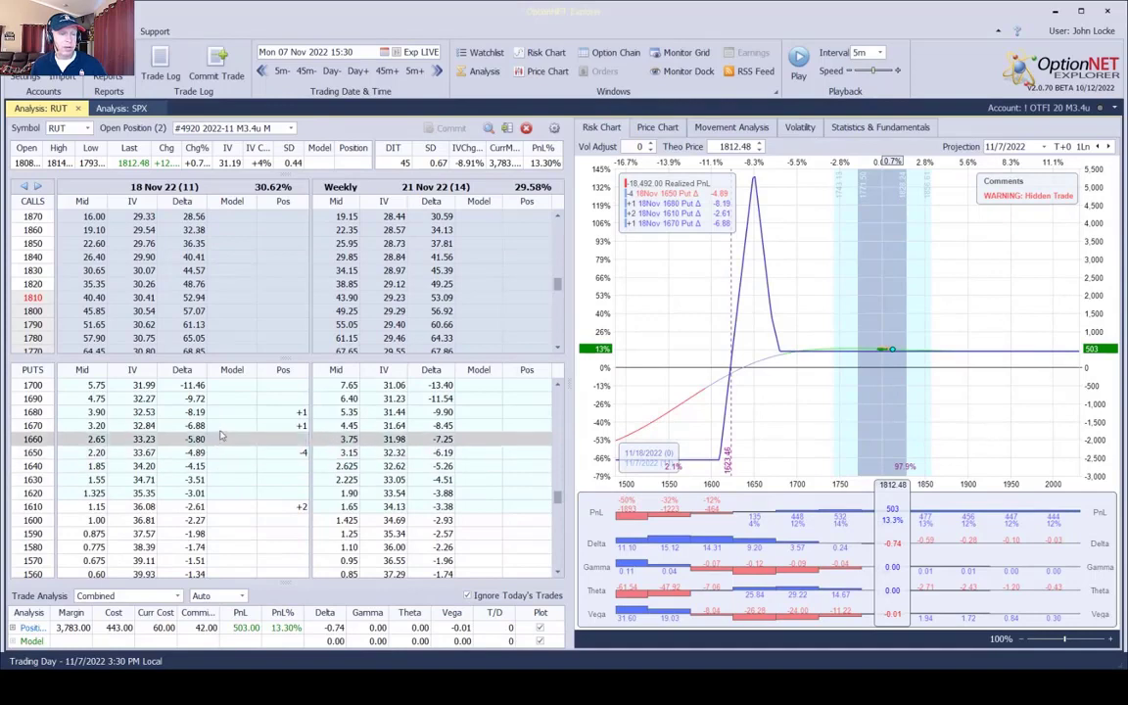
left_click(153, 423)
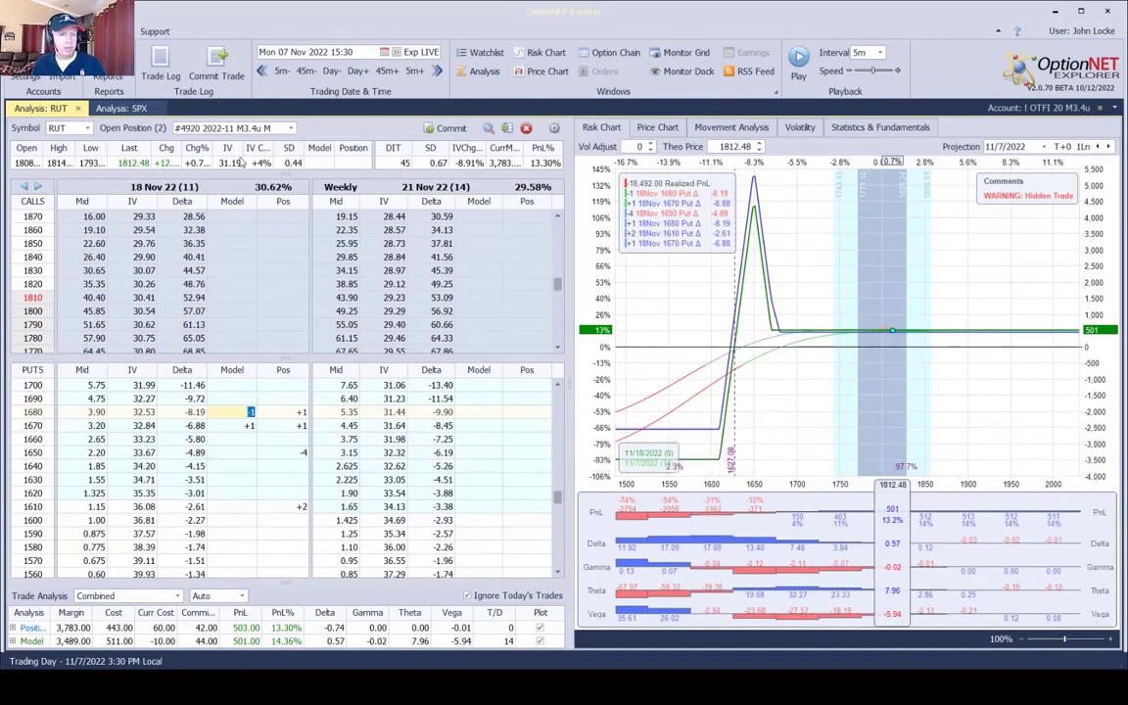
right_click(235, 372)
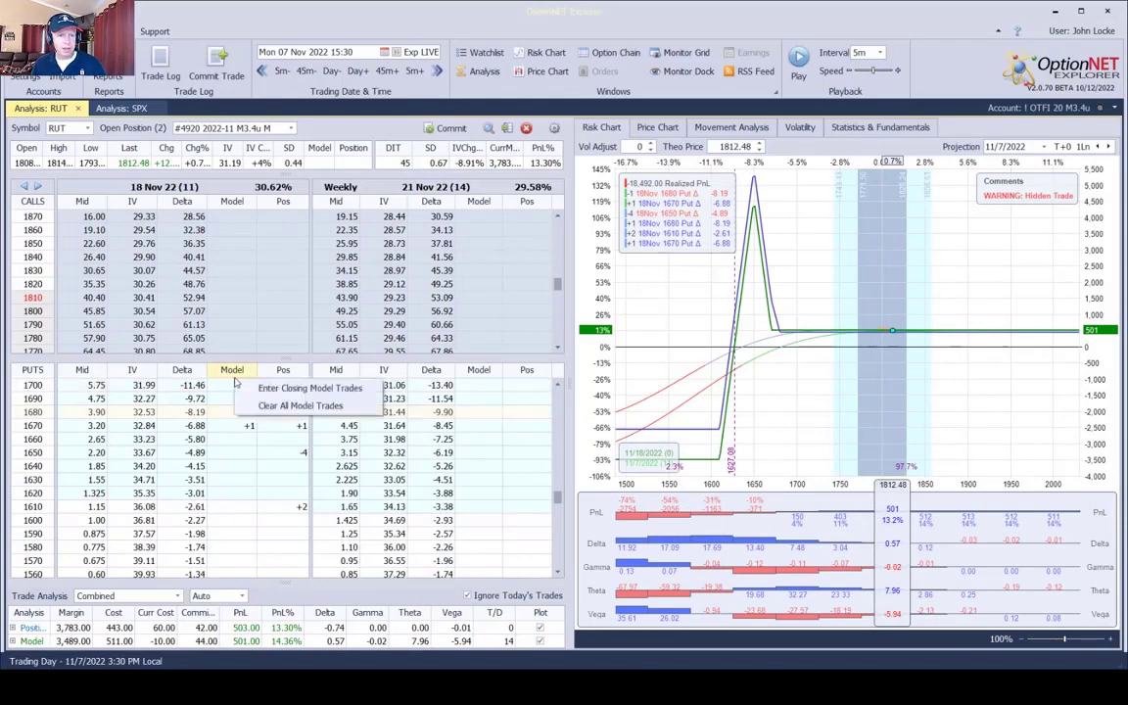
left_click(278, 407)
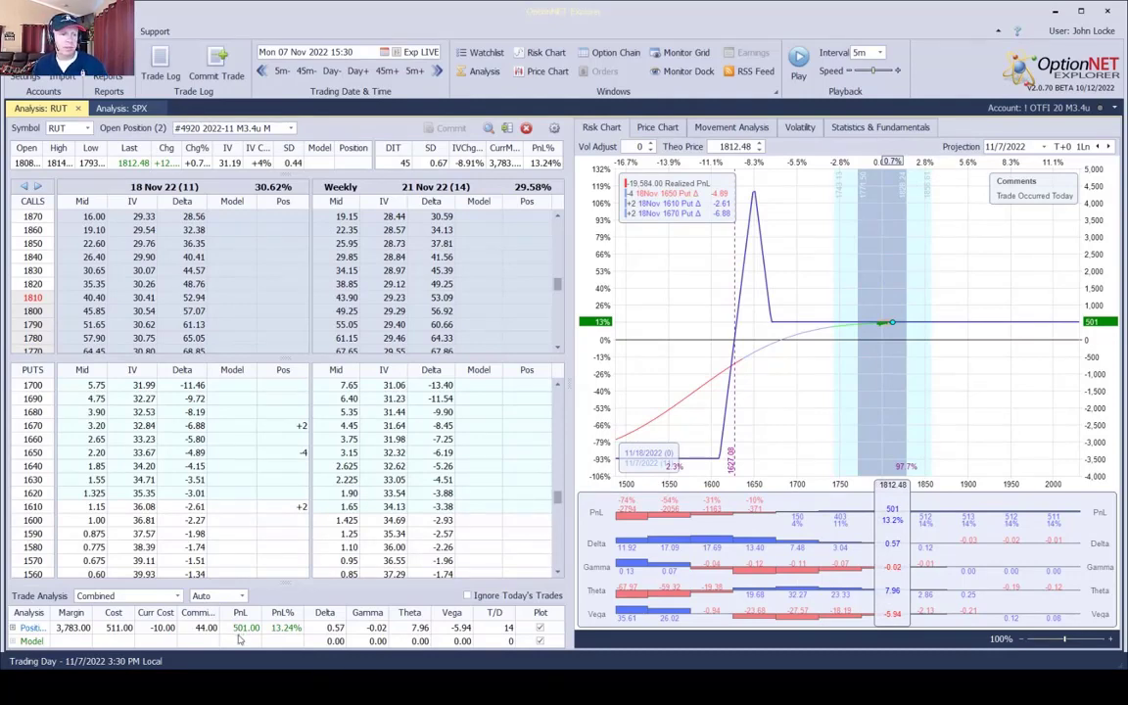
Step: Step forward one trading day at a time from Tue 8 Nov to Wed 16 Nov 2022
left_click(356, 70)
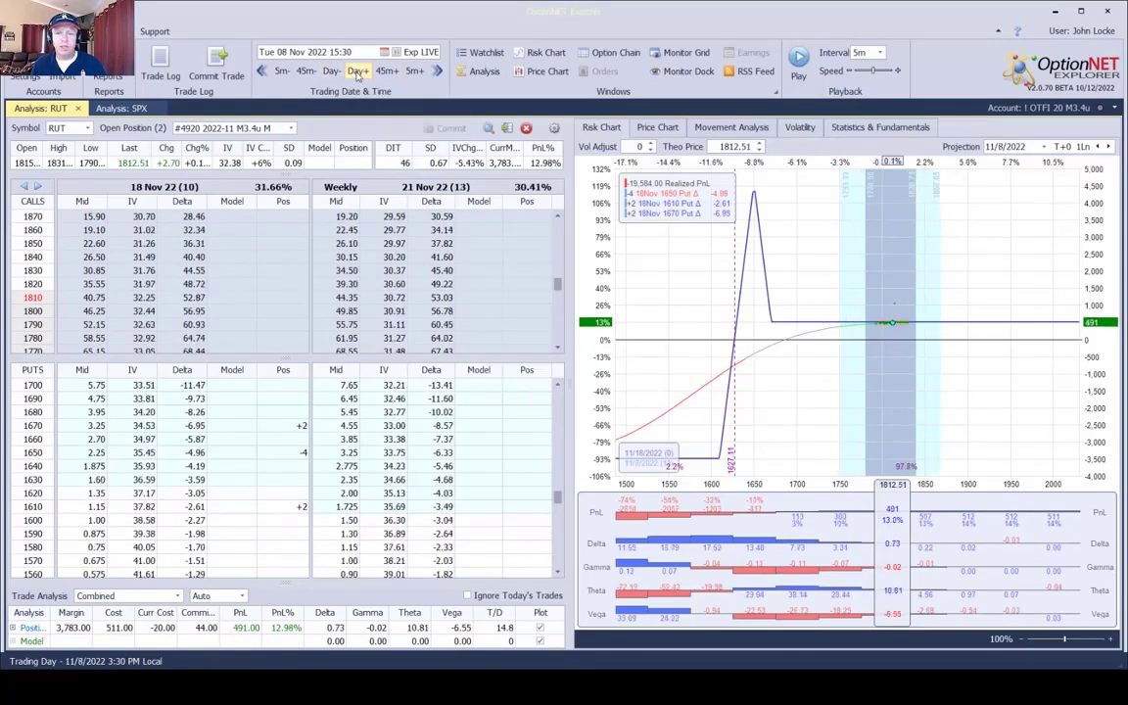
left_click(358, 73)
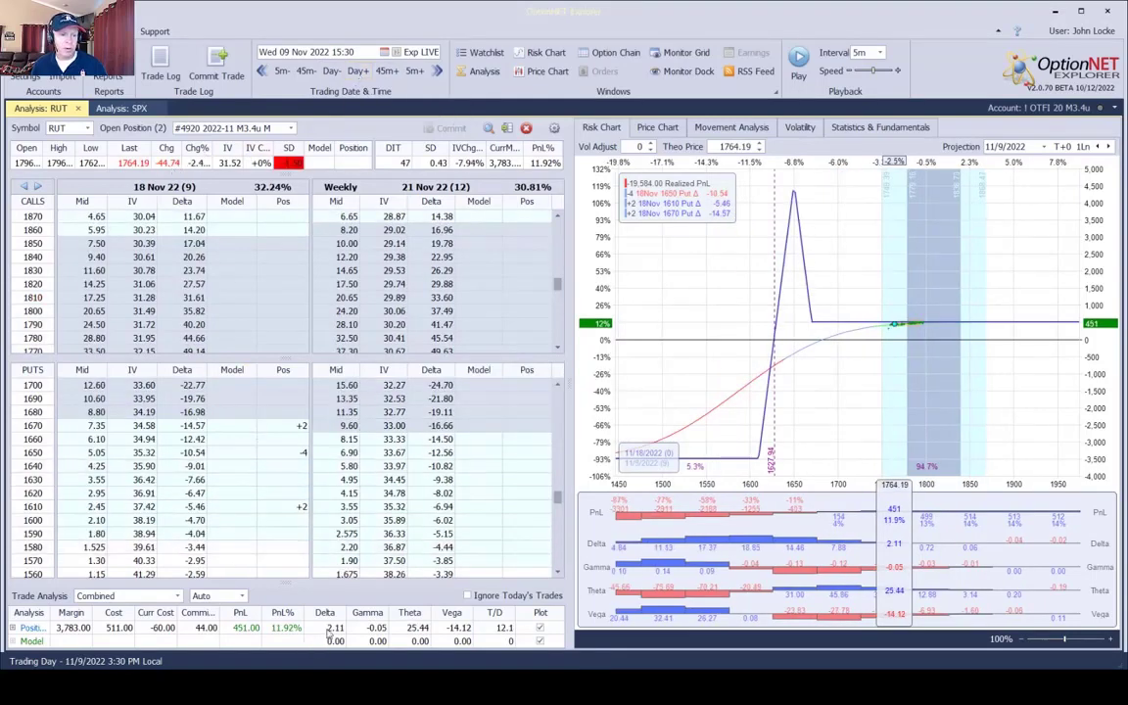
left_click(357, 72)
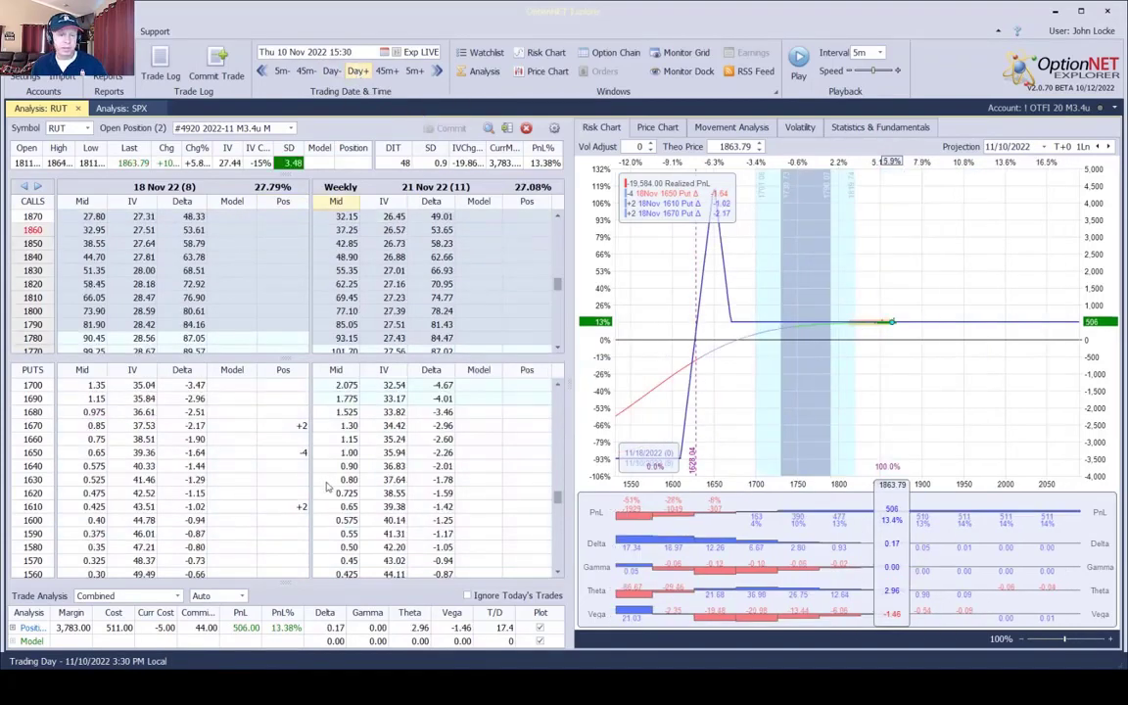
left_click(358, 71)
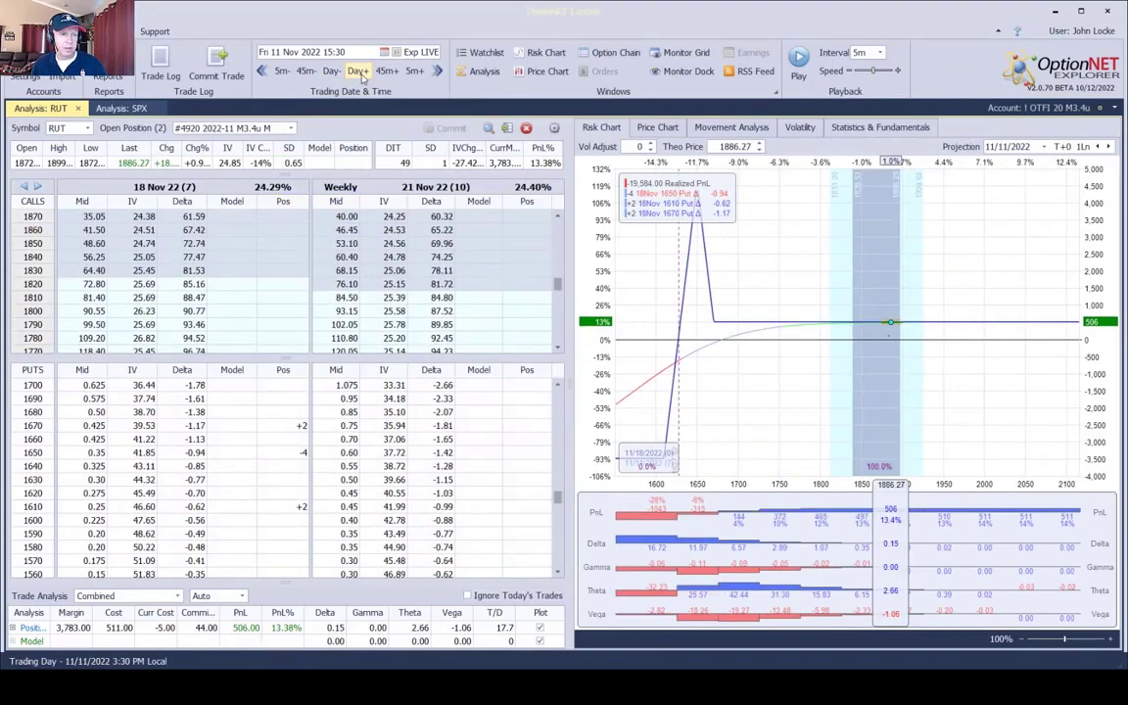
left_click(360, 73)
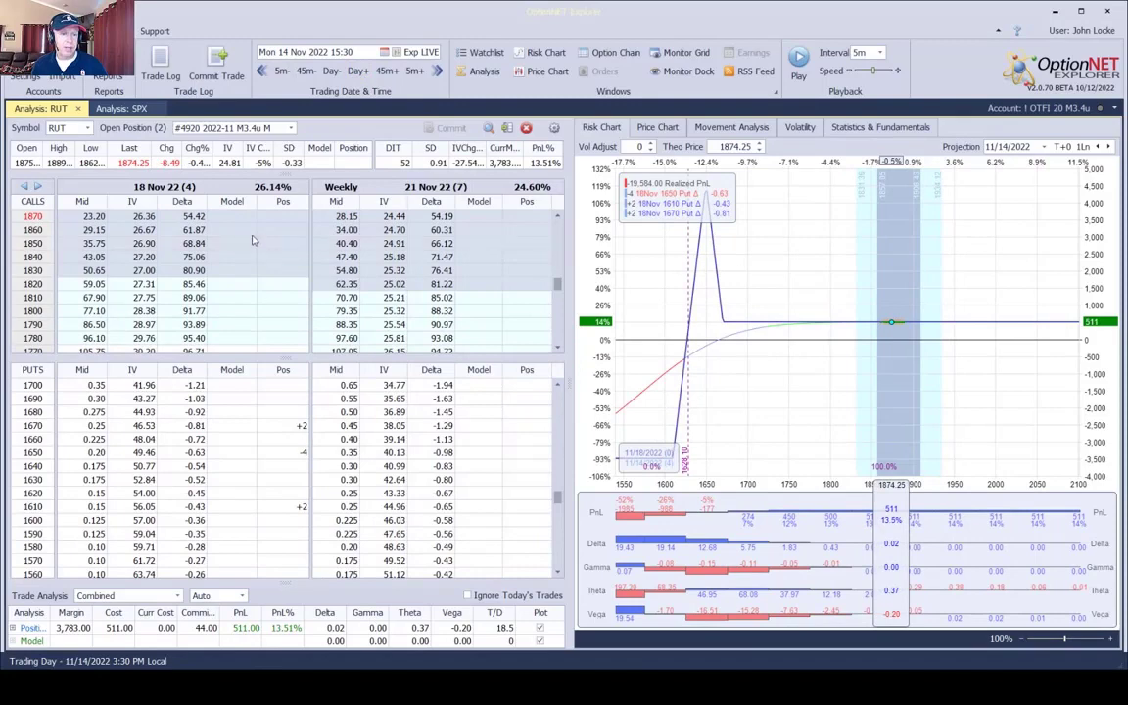
left_click(358, 72)
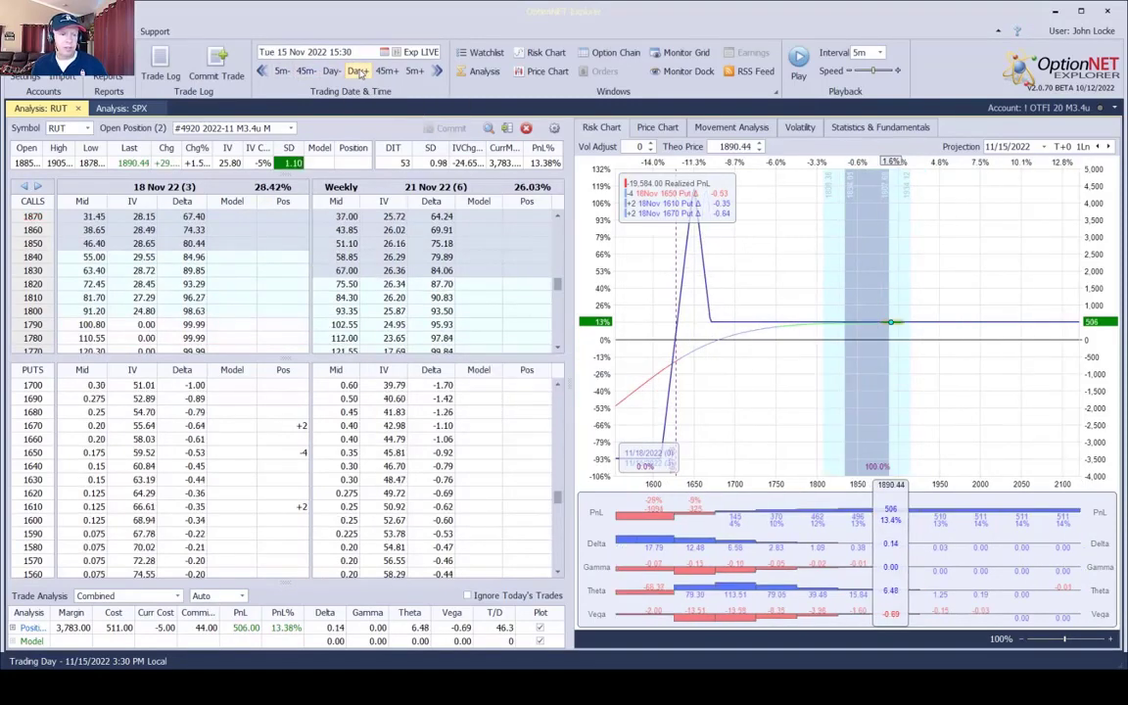
left_click(358, 71)
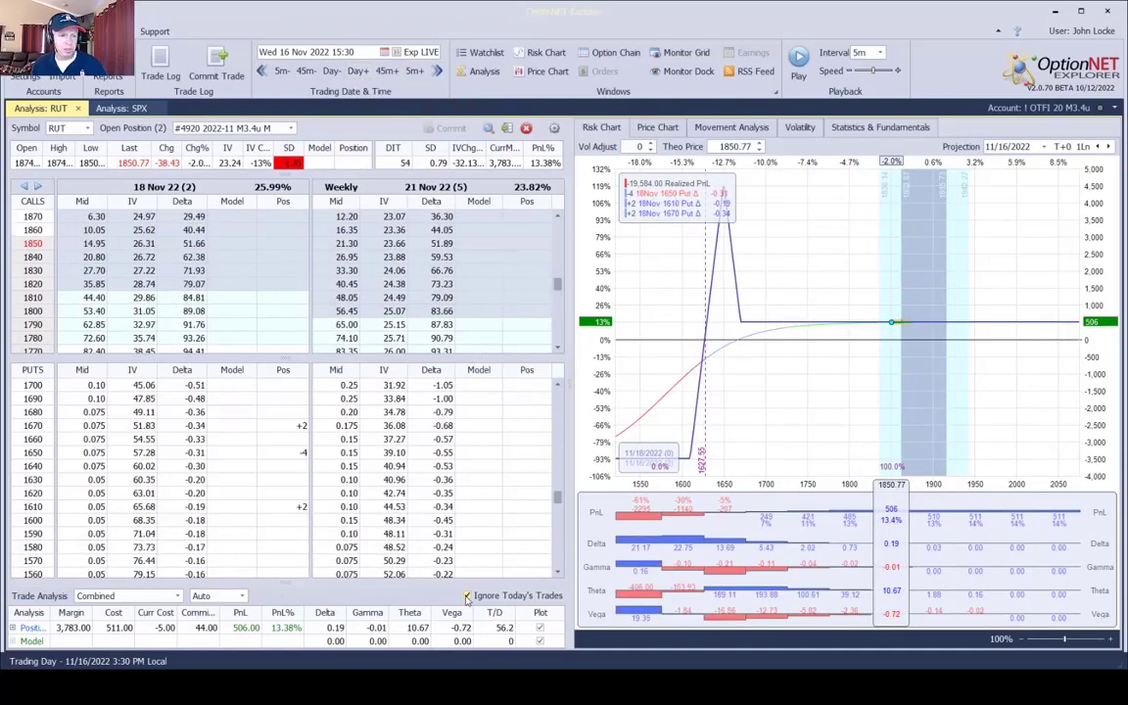
Step: Advance to Thu 17 Nov 2022 and read the P&L curve at higher RUT prices
left_click(357, 78)
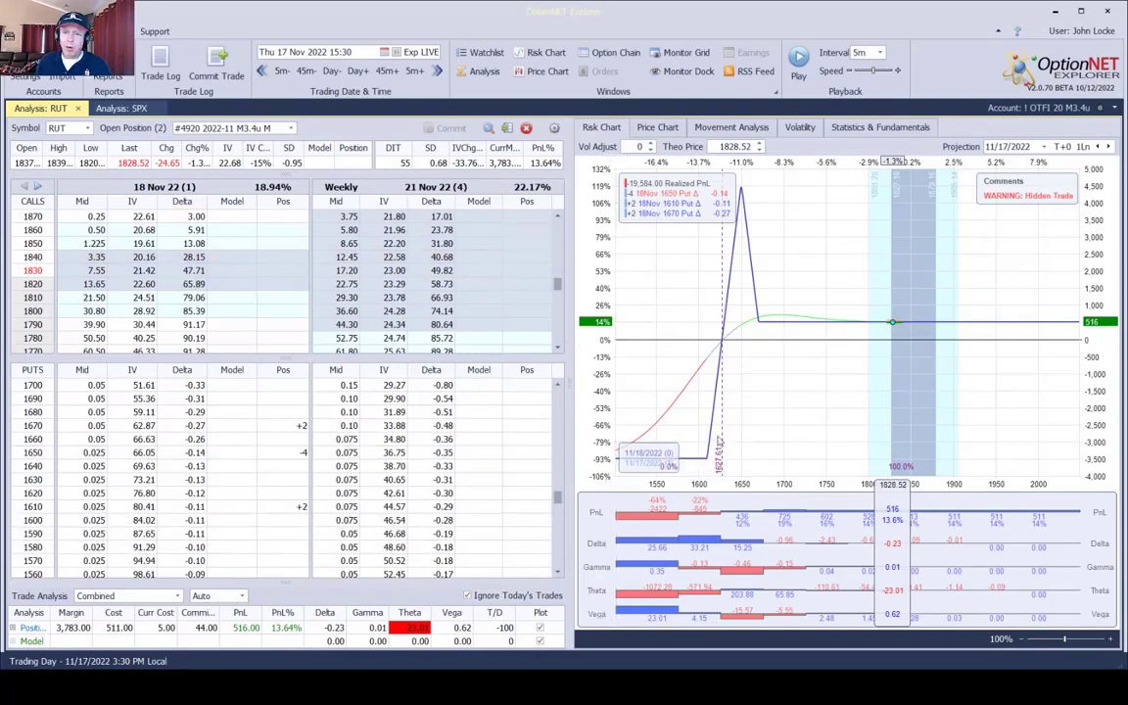
left_click_drag(971, 348, 1026, 354)
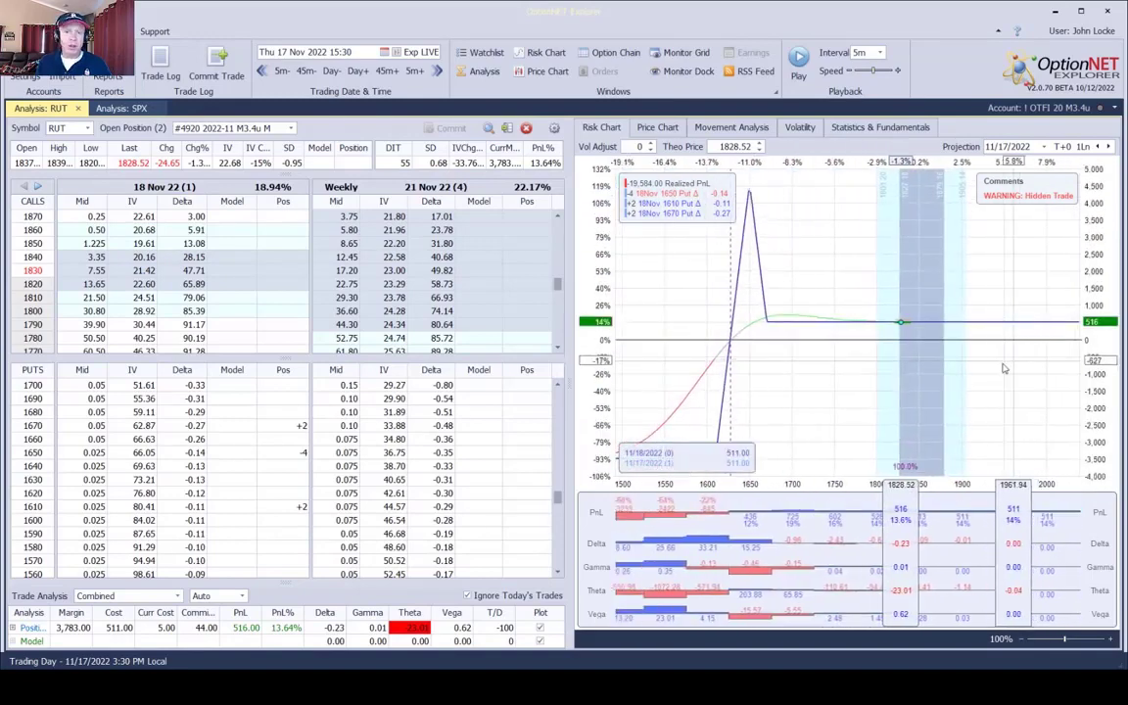